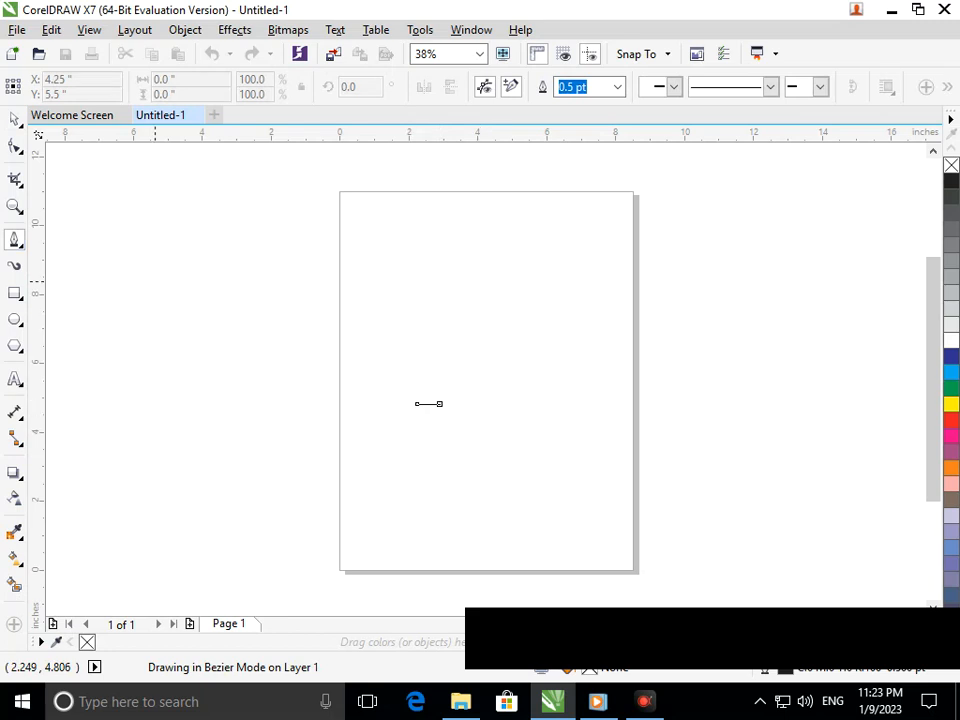
Delete the short horizontal line drawn on the page
{"action": "key", "text": "space"}
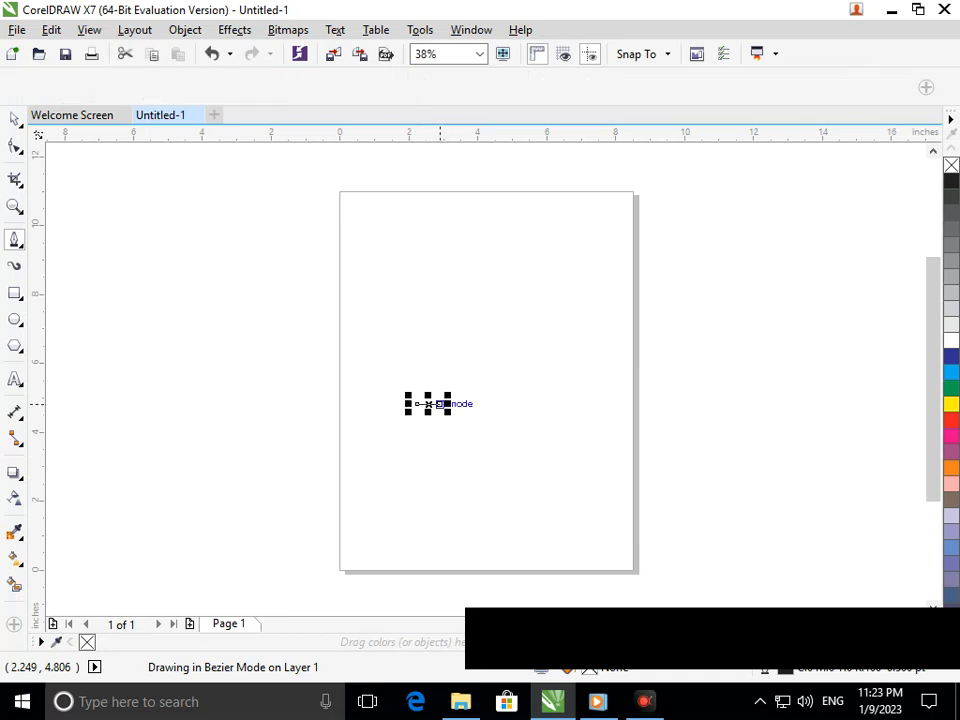
{"action": "key", "text": "Delete"}
{"action": "key", "text": "space"}
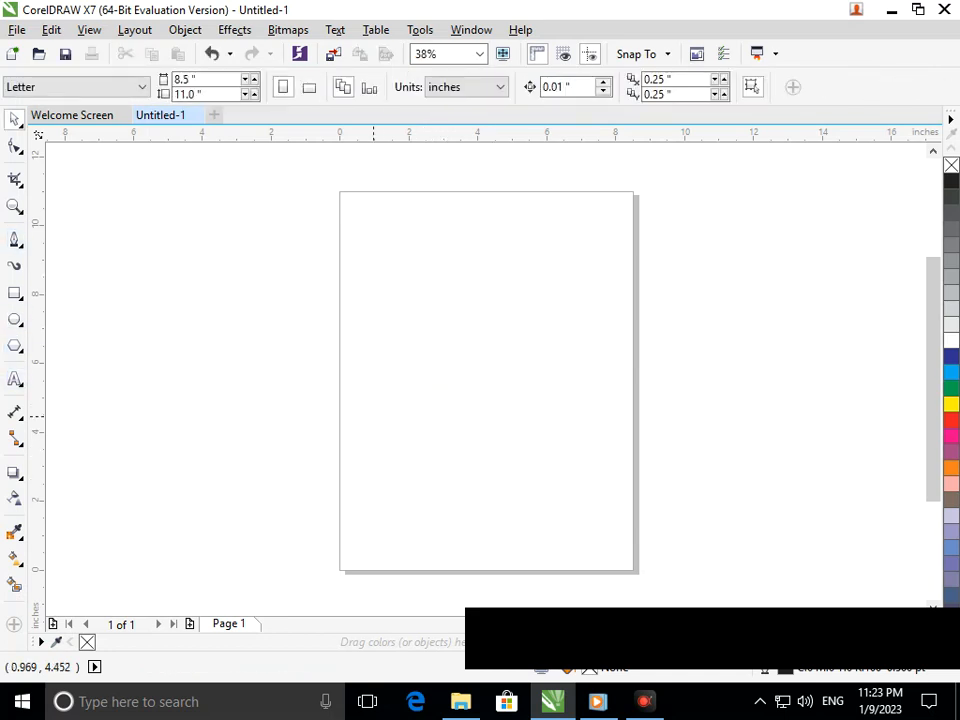
Draw a closed letter A outline in Bezier mode, about 2.5 in wide and 4.08 in tall, with a curved arch between its legs
{"action": "left_click_drag", "start_coordinate": [443, 425], "coordinate": [421, 426]}
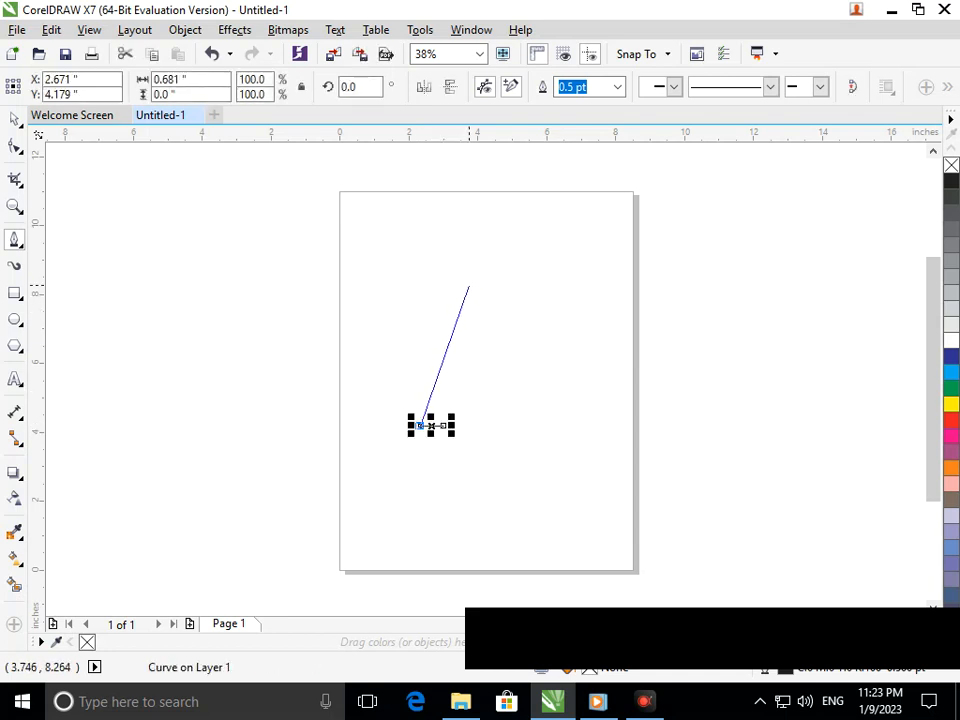
{"action": "left_click", "coordinate": [469, 286]}
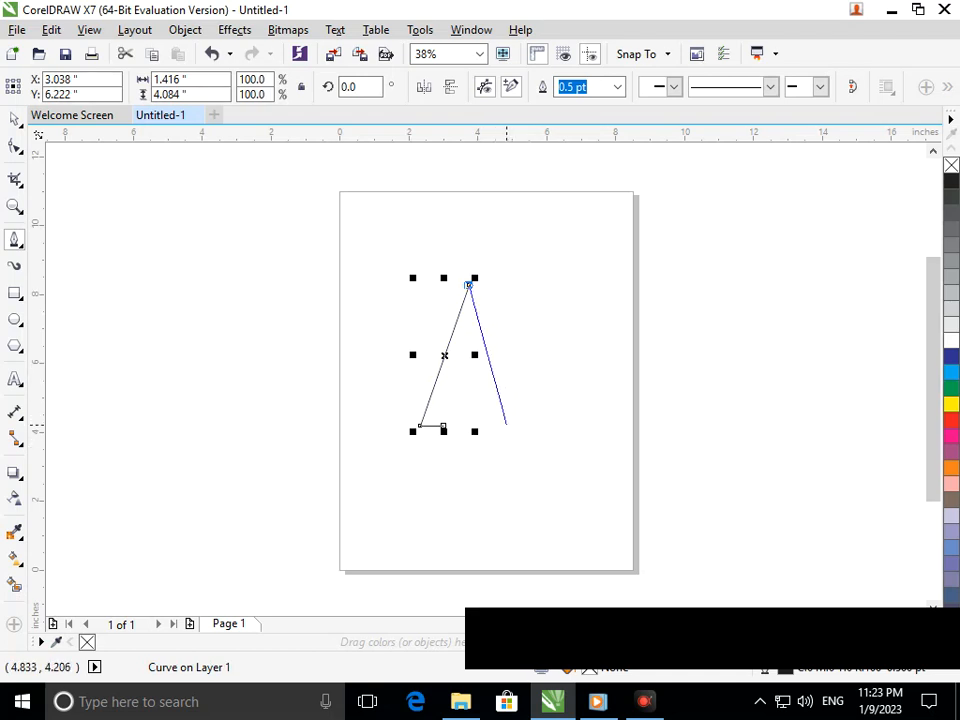
{"action": "left_click", "coordinate": [506, 424]}
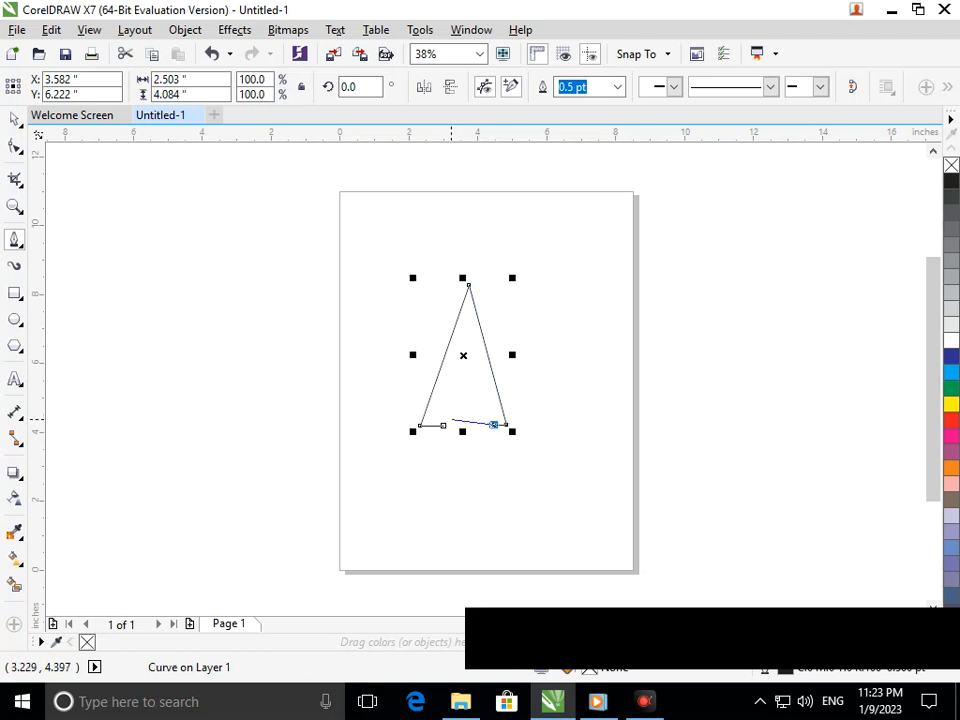
{"action": "left_click_drag", "start_coordinate": [443, 425], "coordinate": [464, 262]}
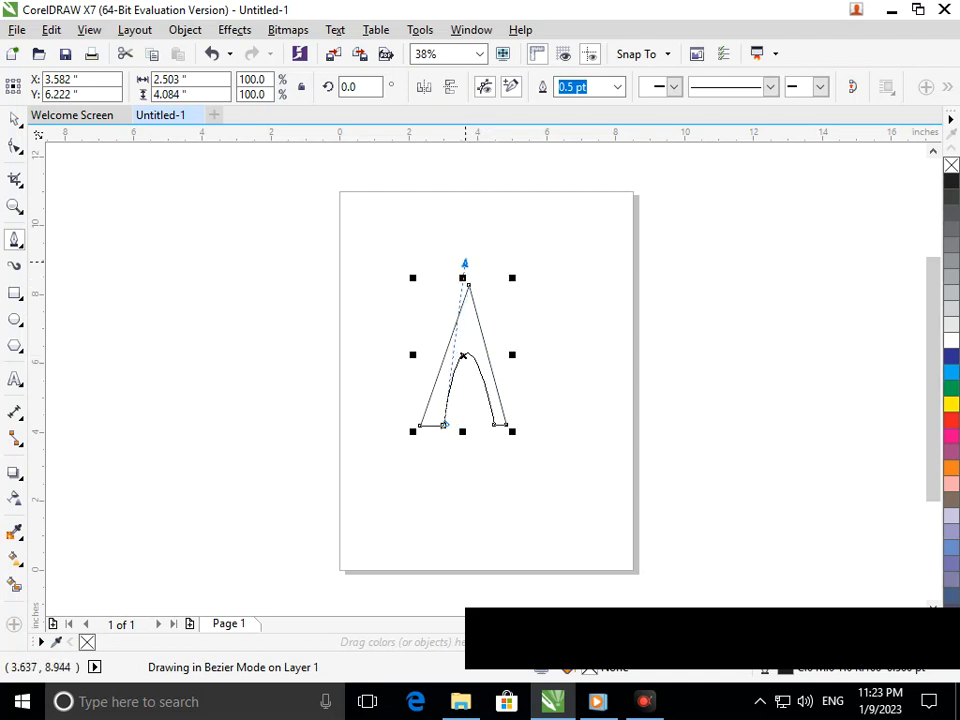
{"action": "left_click_drag", "start_coordinate": [464, 262], "coordinate": [465, 261]}
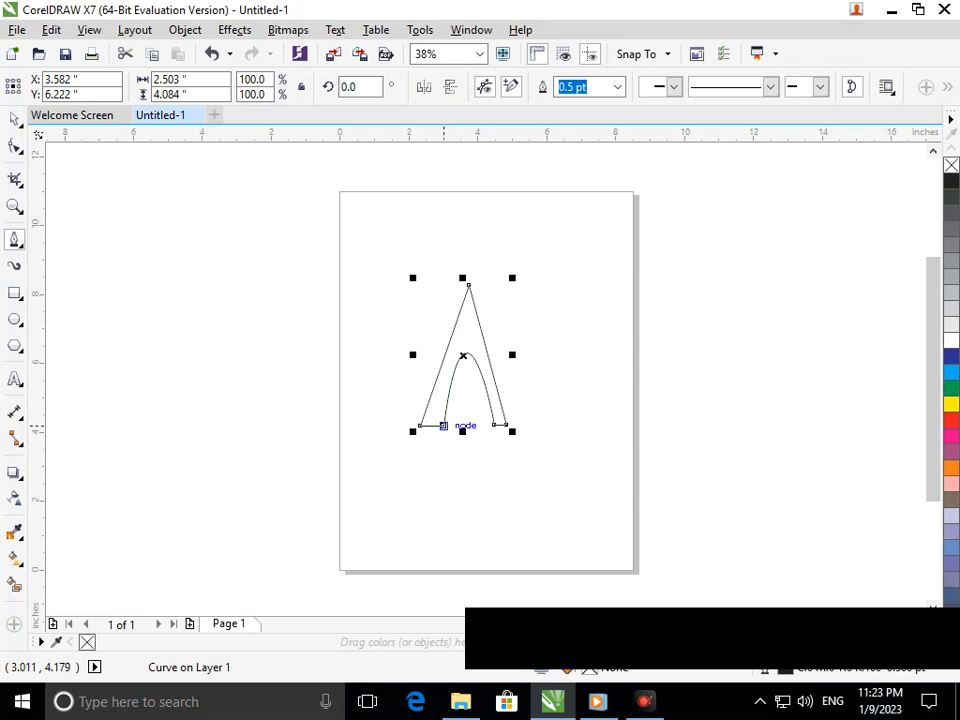
{"action": "left_click", "coordinate": [443, 426]}
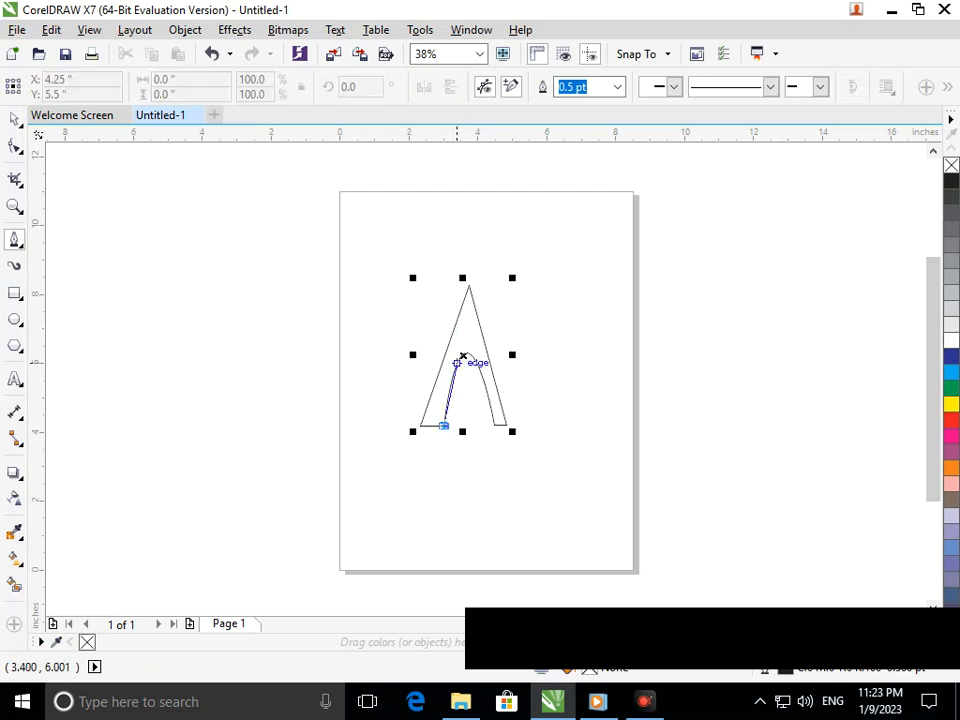
{"action": "left_click_drag", "start_coordinate": [462, 355], "coordinate": [471, 372]}
{"action": "mouse_move", "coordinate": [494, 424]}
{"action": "left_mouse_down"}
{"action": "mouse_move", "coordinate": [491, 531]}
{"action": "mouse_move", "coordinate": [504, 481]}
{"action": "left_mouse_up"}
{"action": "key", "text": "ctrl+z"}
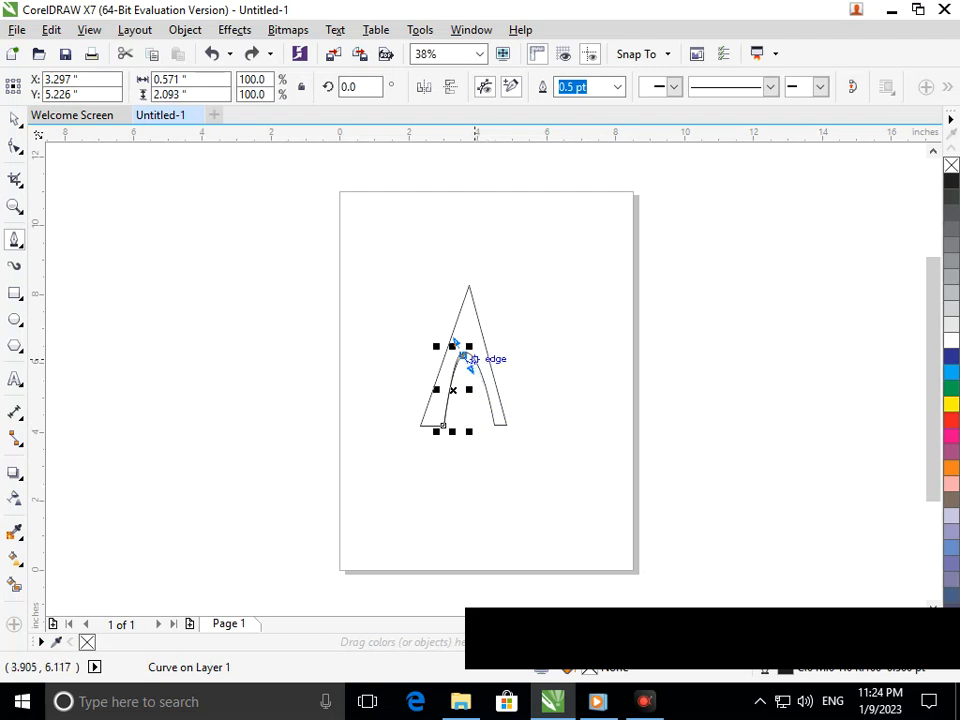
{"action": "key", "text": "Escape"}
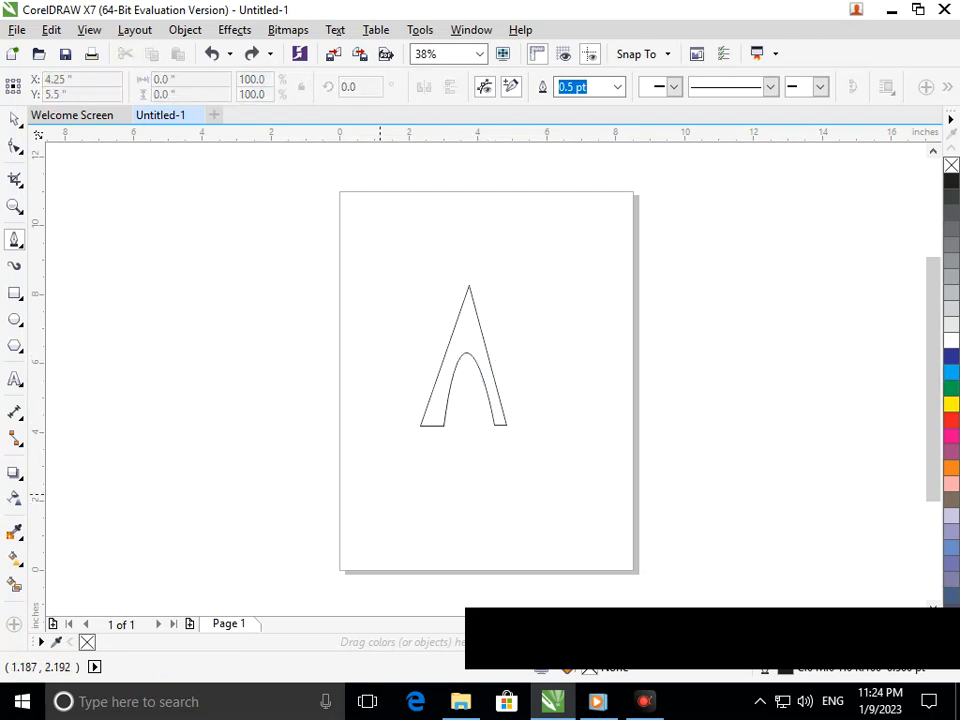
{"action": "left_click", "coordinate": [301, 493]}
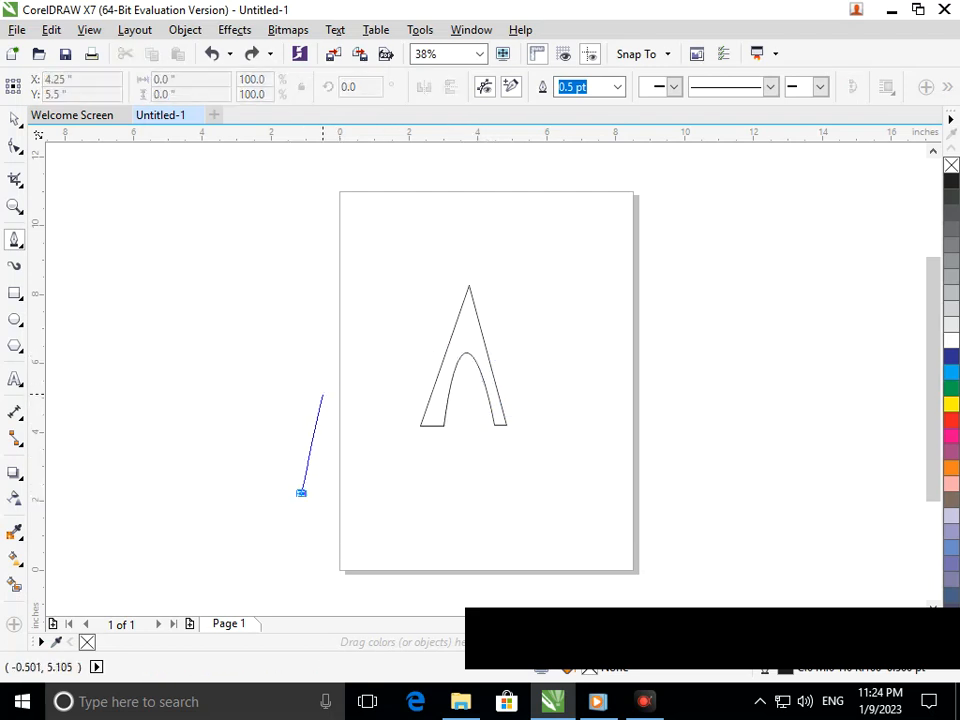
{"action": "left_click", "coordinate": [320, 394]}
{"action": "key", "text": "ctrl+z"}
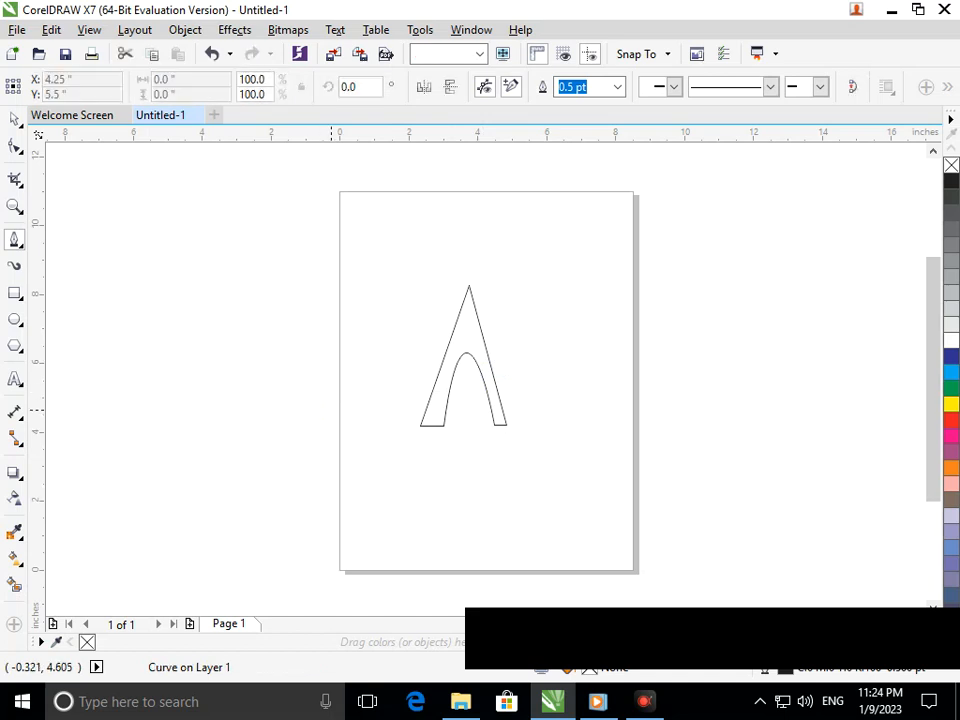
Draw an open arch-shaped curve across the page's left edge, about 1.58 in wide and 3.24 in tall
{"action": "left_click", "coordinate": [311, 478]}
{"action": "left_click_drag", "start_coordinate": [343, 380], "coordinate": [370, 437]}
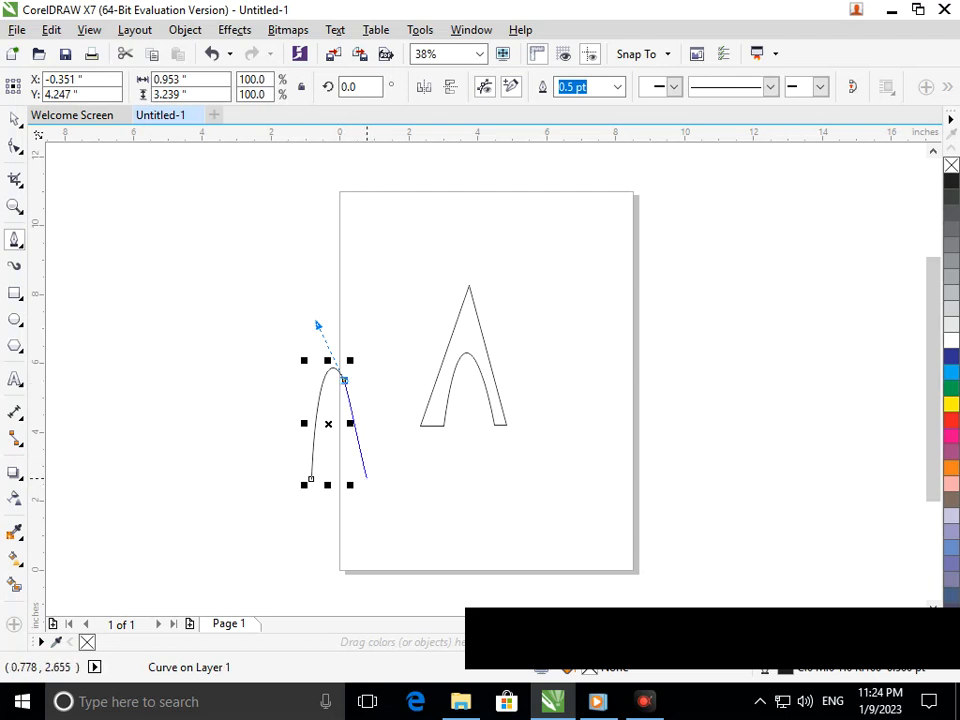
{"action": "left_click", "coordinate": [366, 474]}
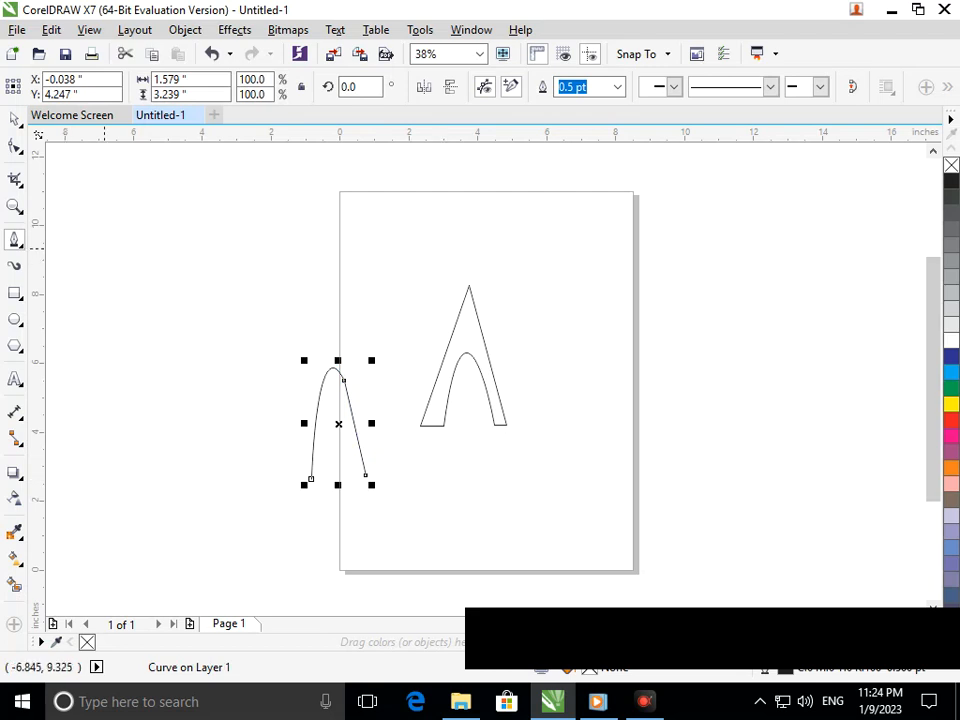
{"action": "left_click", "coordinate": [15, 146]}
{"action": "left_click_drag", "start_coordinate": [244, 307], "coordinate": [396, 490]}
{"action": "mouse_move", "coordinate": [357, 438]}
{"action": "left_mouse_down"}
{"action": "mouse_move", "coordinate": [480, 440]}
{"action": "mouse_move", "coordinate": [377, 415]}
{"action": "mouse_move", "coordinate": [355, 436]}
{"action": "left_mouse_up"}
Move the open arch curve into the A's leg opening and scale it to about 1.54 by 2.12 in
{"action": "left_click", "coordinate": [15, 119]}
{"action": "left_click", "coordinate": [169, 287]}
{"action": "left_click_drag", "start_coordinate": [259, 332], "coordinate": [408, 517]}
{"action": "left_click_drag", "start_coordinate": [356, 451], "coordinate": [471, 440]}
{"action": "left_click", "coordinate": [476, 466]}
{"action": "left_click", "coordinate": [477, 467]}
{"action": "left_click", "coordinate": [476, 468]}
{"action": "left_click", "coordinate": [485, 462]}
{"action": "left_click", "coordinate": [539, 469]}
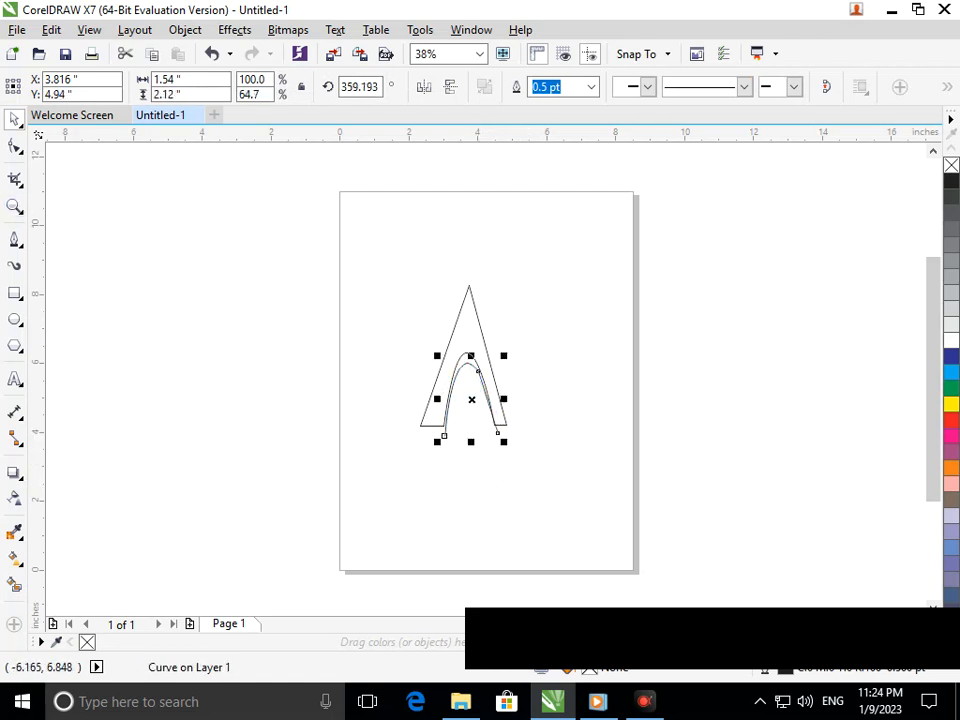
Move both lower end nodes of the inner arch to the A's baseline, slightly inside the two feet
{"action": "left_click", "coordinate": [15, 146]}
{"action": "mouse_move", "coordinate": [441, 439]}
{"action": "left_mouse_down"}
{"action": "mouse_move", "coordinate": [452, 427]}
{"action": "mouse_move", "coordinate": [443, 426]}
{"action": "left_mouse_up"}
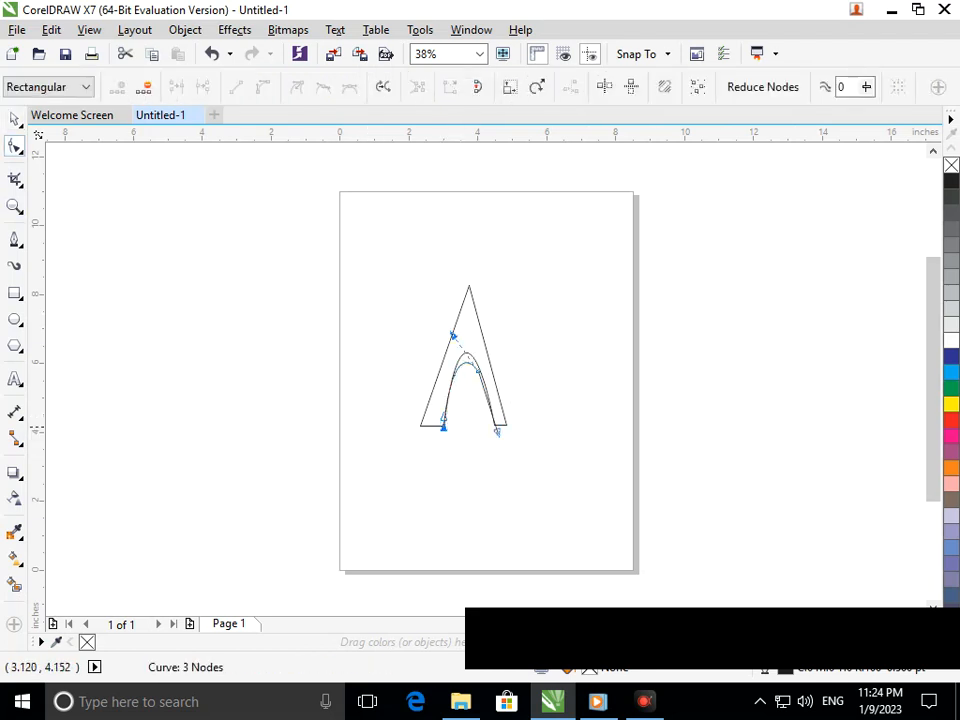
{"action": "scroll", "coordinate": [440, 422], "scroll_direction": "up", "scroll_amount": 8}
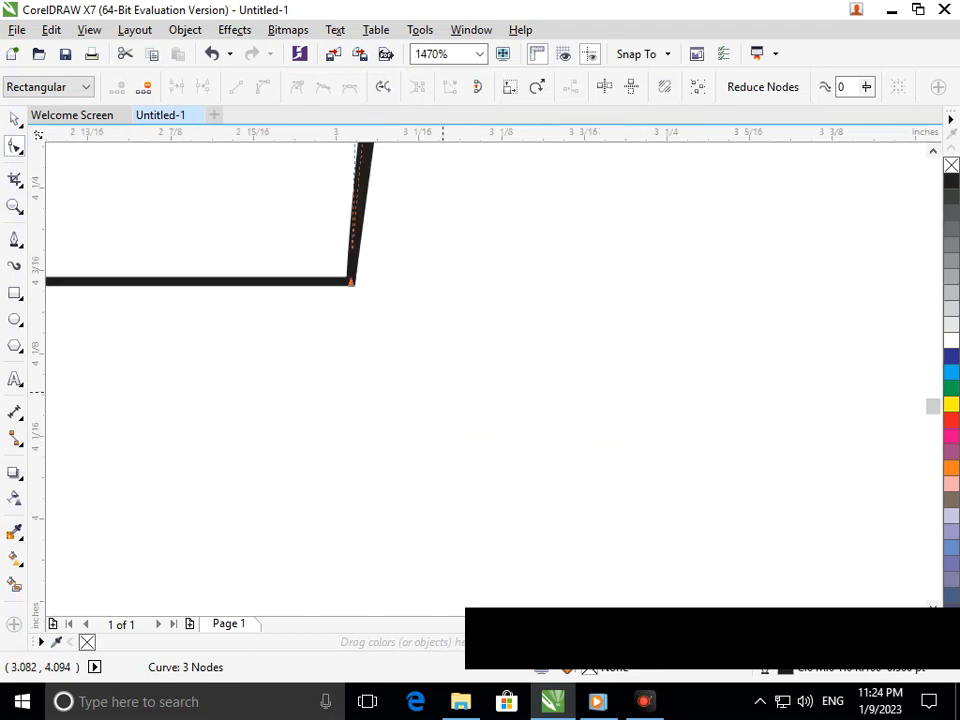
{"action": "scroll", "coordinate": [301, 238], "scroll_direction": "down", "scroll_amount": 3}
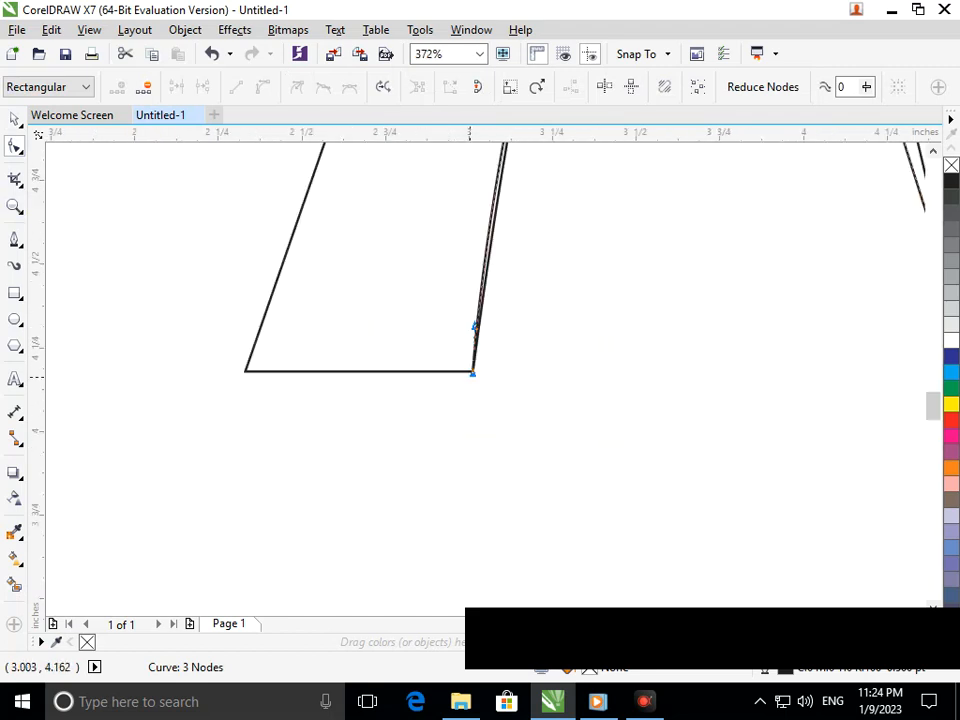
{"action": "mouse_move", "coordinate": [498, 379]}
{"action": "left_mouse_down"}
{"action": "mouse_move", "coordinate": [510, 377]}
{"action": "mouse_move", "coordinate": [500, 373]}
{"action": "left_mouse_up"}
{"action": "left_click_drag", "start_coordinate": [409, 326], "coordinate": [628, 432]}
{"action": "key", "text": "shift+F4"}
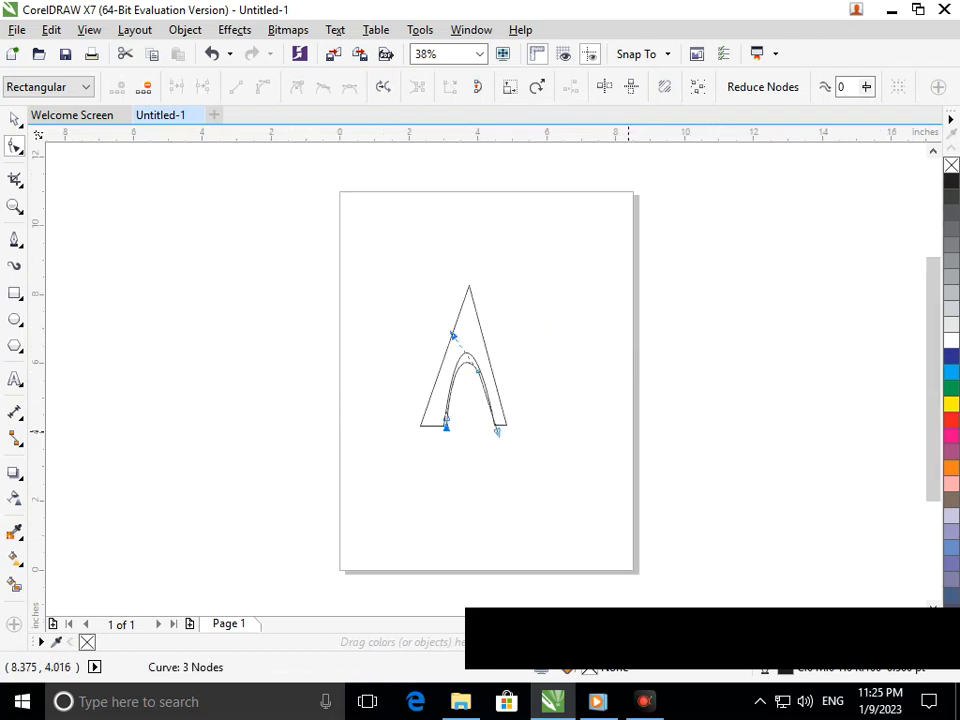
{"action": "scroll", "coordinate": [483, 442], "scroll_direction": "up", "scroll_amount": 3}
{"action": "left_click_drag", "start_coordinate": [546, 397], "coordinate": [521, 357]}
{"action": "key", "text": "shift+F4"}
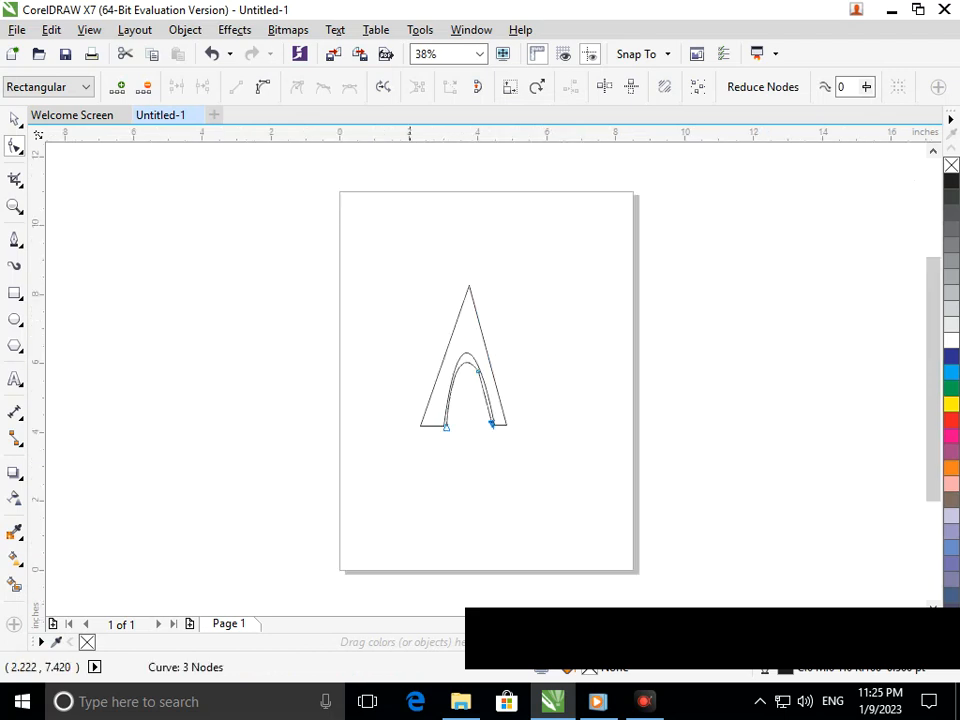
Reshape the inner arch's crown by steepening the curve handle of its middle node
{"action": "scroll", "coordinate": [531, 394], "scroll_direction": "up", "scroll_amount": 2}
{"action": "left_click_drag", "start_coordinate": [367, 326], "coordinate": [369, 332]}
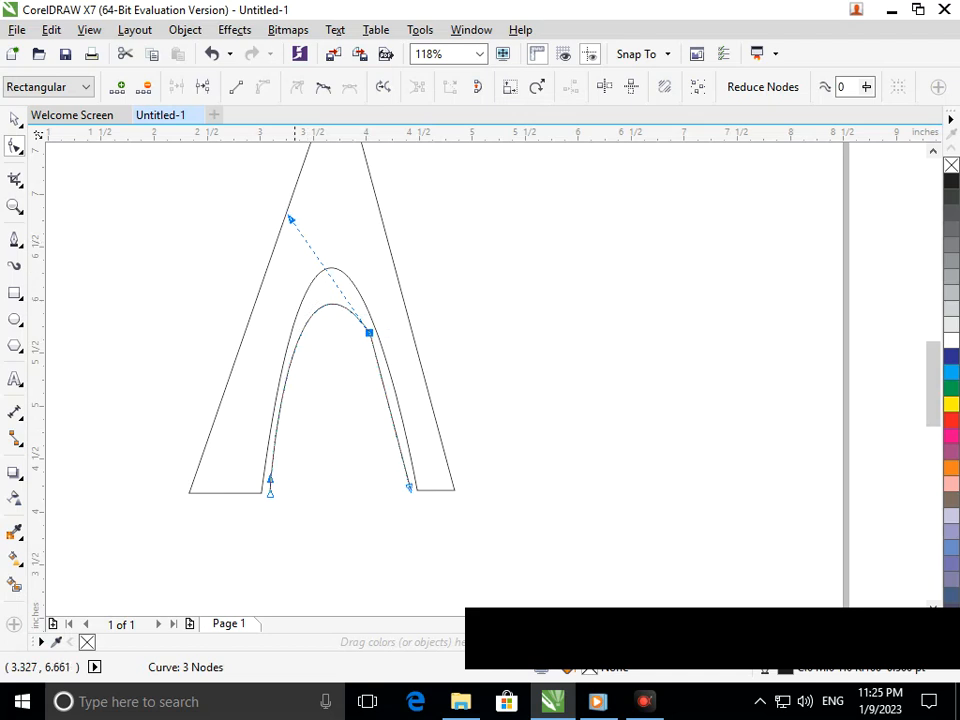
{"action": "left_click_drag", "start_coordinate": [290, 218], "coordinate": [308, 211]}
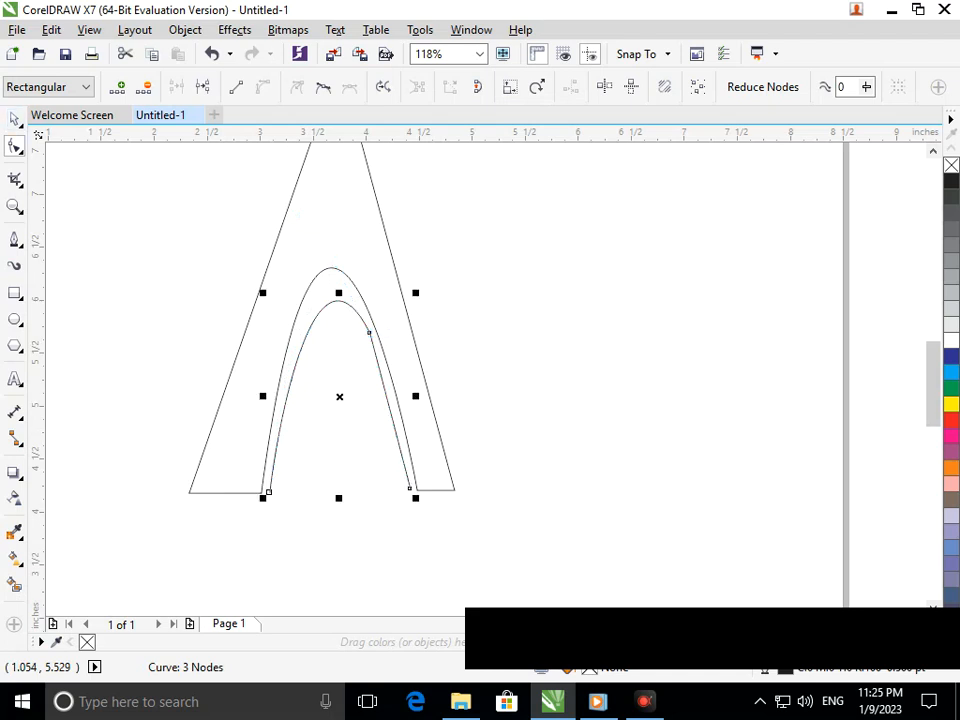
{"action": "left_click", "coordinate": [15, 119]}
{"action": "left_click", "coordinate": [73, 408]}
{"action": "left_click", "coordinate": [15, 146]}
{"action": "left_click", "coordinate": [370, 333]}
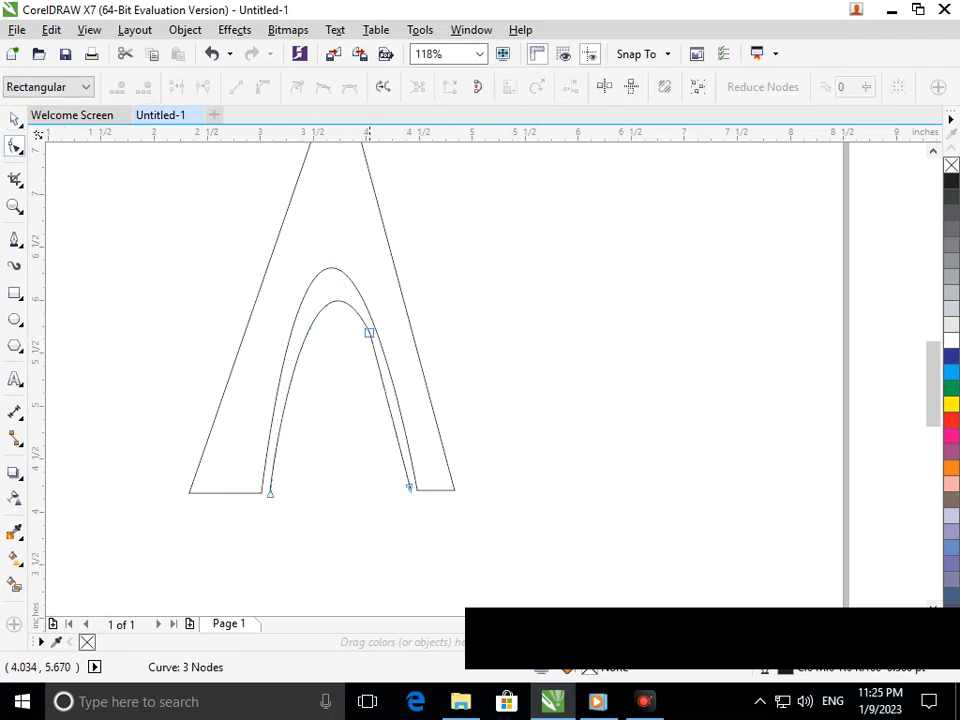
{"action": "left_click", "coordinate": [369, 332]}
{"action": "left_click_drag", "start_coordinate": [309, 211], "coordinate": [326, 197]}
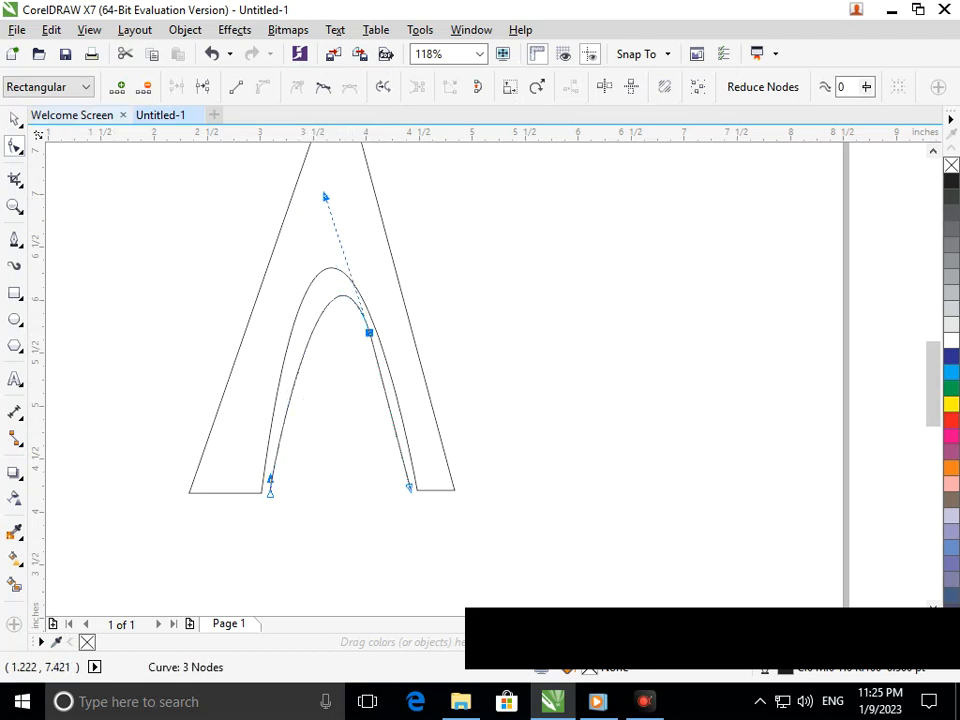
{"action": "left_click", "coordinate": [14, 119]}
{"action": "left_click", "coordinate": [334, 333]}
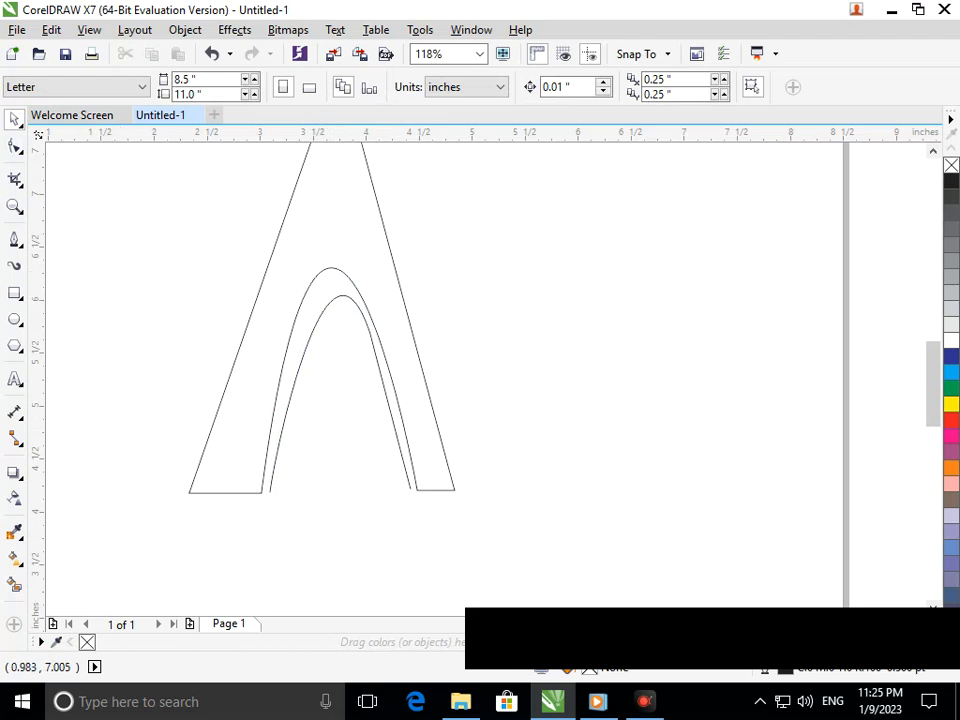
{"action": "left_click", "coordinate": [14, 146]}
{"action": "left_click", "coordinate": [338, 294]}
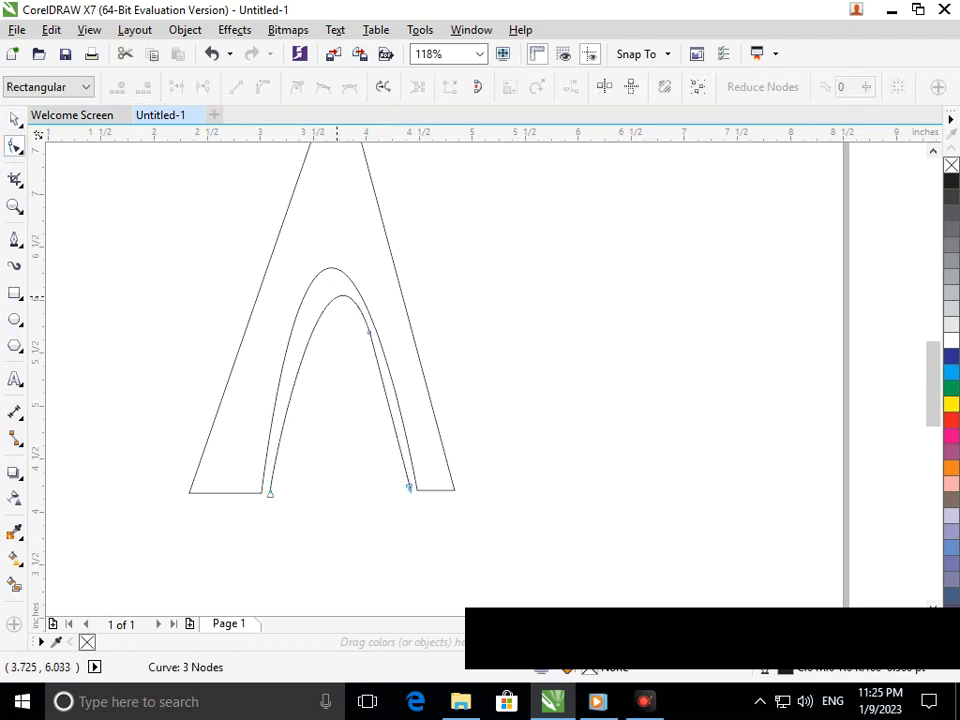
{"action": "mouse_move", "coordinate": [338, 296]}
{"action": "left_mouse_down"}
{"action": "mouse_move", "coordinate": [329, 293]}
{"action": "mouse_move", "coordinate": [343, 294]}
{"action": "left_mouse_up"}
Delete the inner arch's middle node and pull its crown up to run parallel to the A's arch
{"action": "left_click_drag", "start_coordinate": [358, 360], "coordinate": [380, 310]}
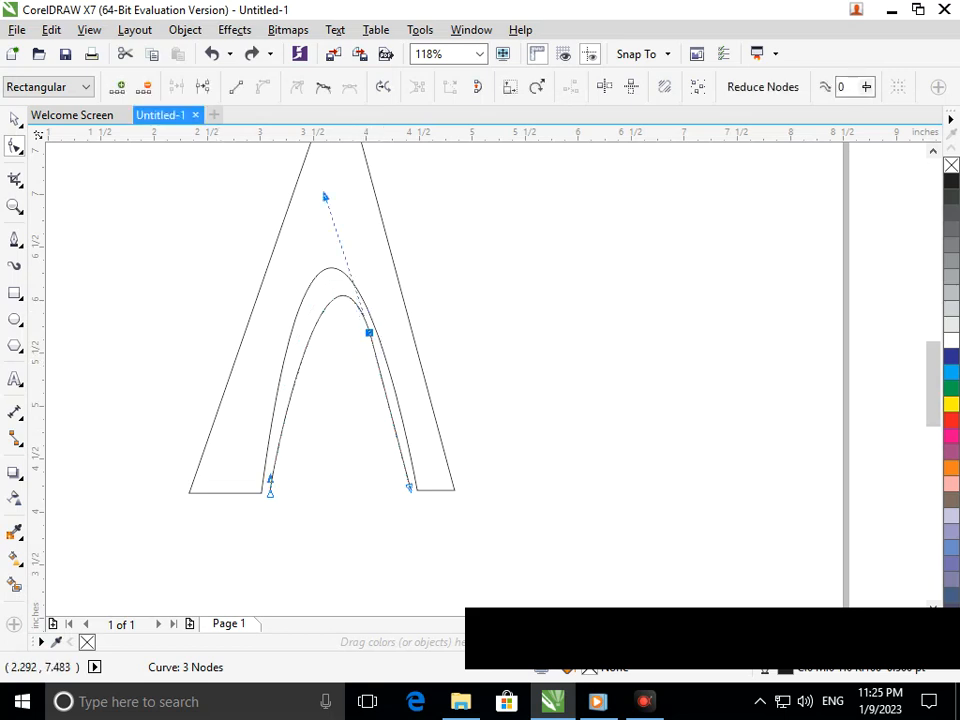
{"action": "key", "text": "Delete"}
{"action": "left_click_drag", "start_coordinate": [316, 301], "coordinate": [327, 286]}
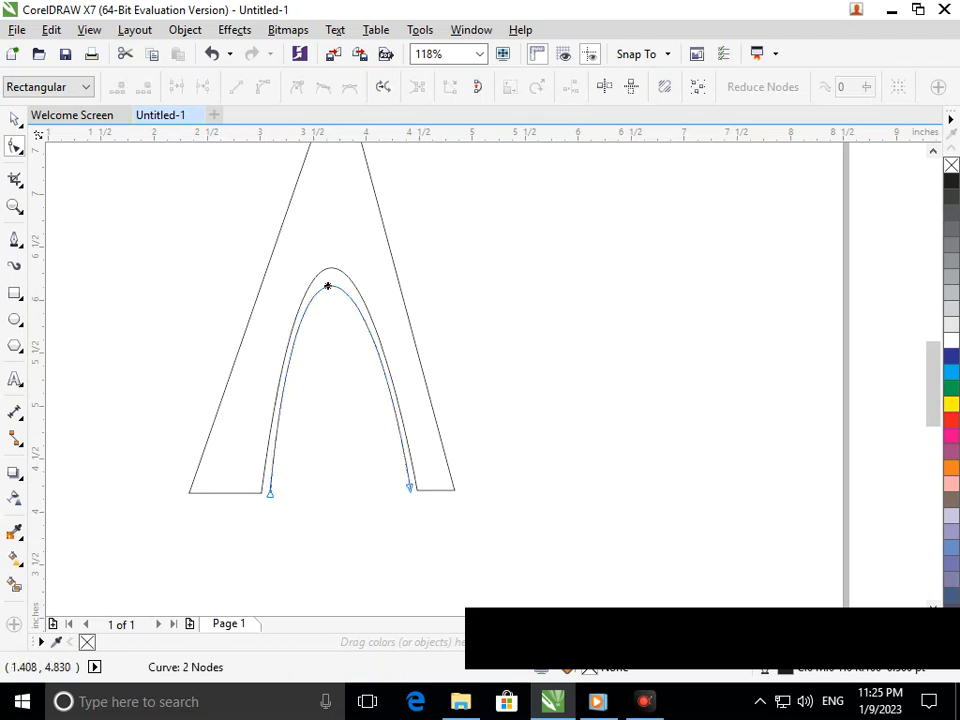
Draw a horizontal line about 1.46 in long across both arches and move it lower between the A's legs
{"action": "left_click", "coordinate": [14, 240]}
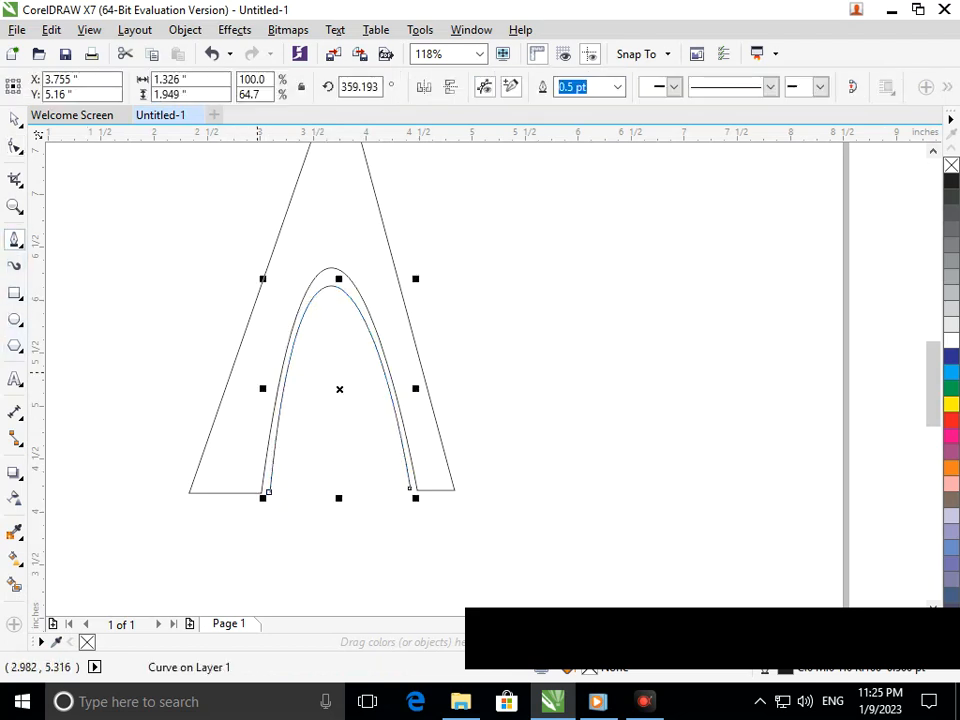
{"action": "left_click", "coordinate": [256, 364]}
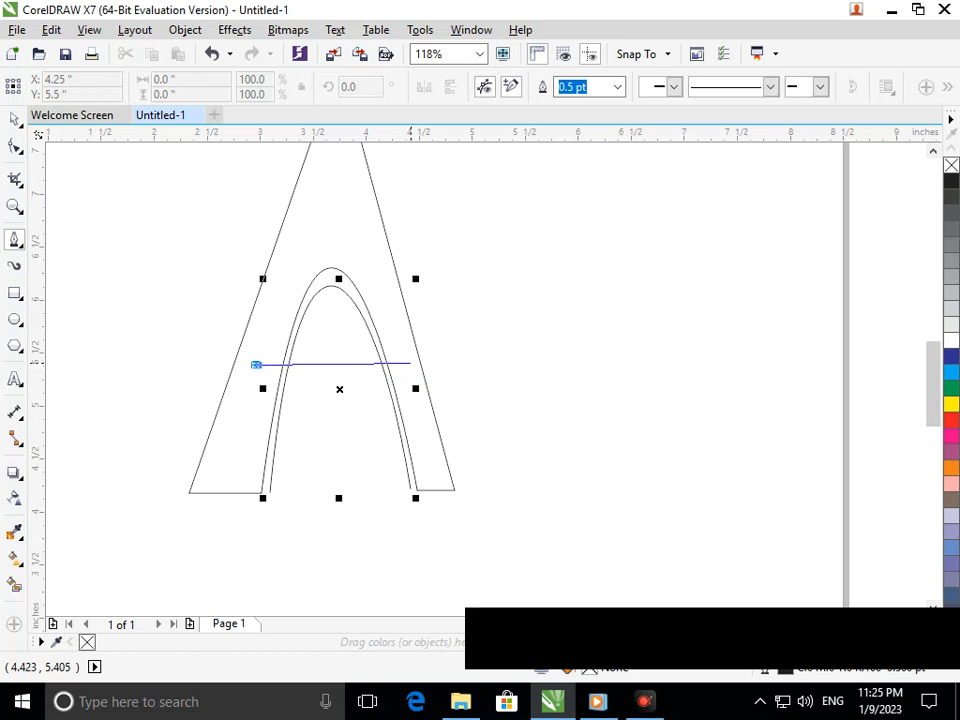
{"action": "double_click", "coordinate": [411, 364]}
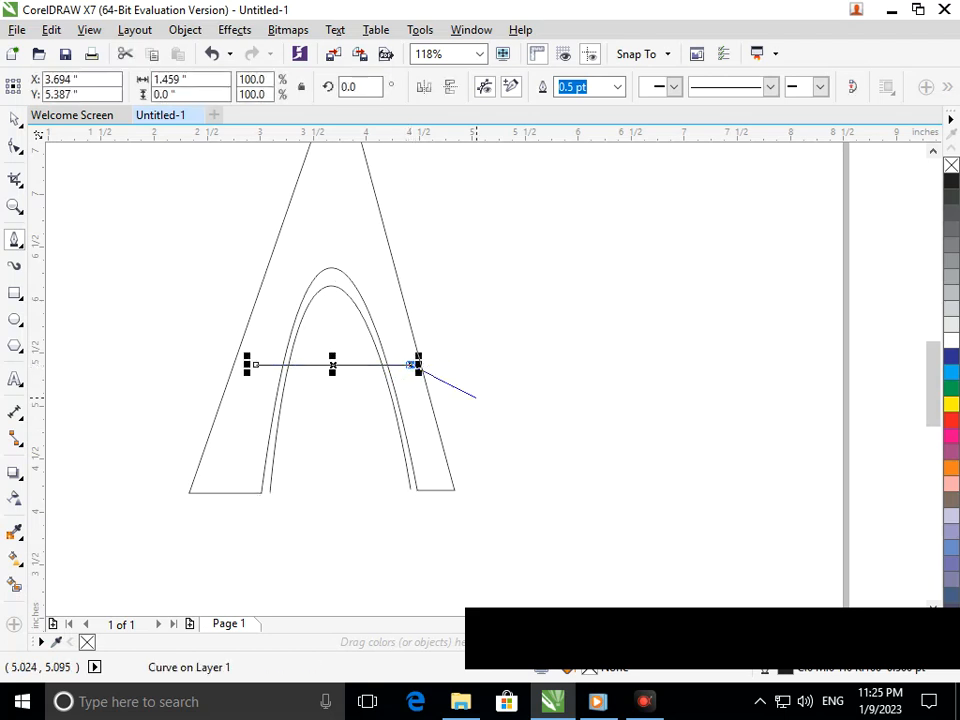
{"action": "key", "text": "F10"}
{"action": "left_click_drag", "start_coordinate": [333, 364], "coordinate": [340, 400]}
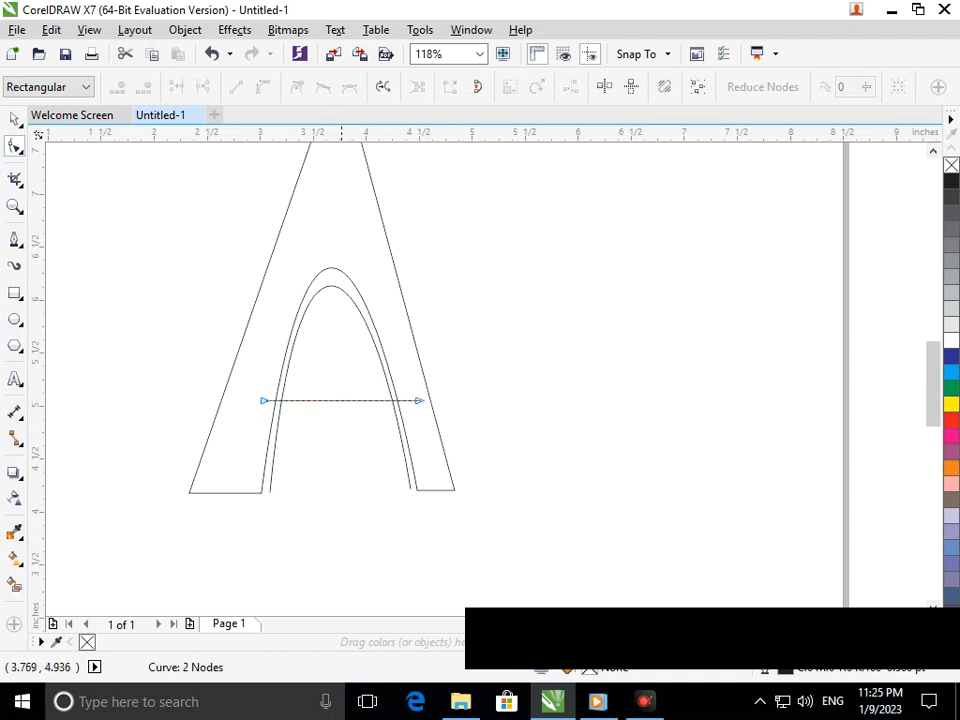
Convert the horizontal line to a curve and bend its middle downward into a shallow crossbar arc
{"action": "left_click", "coordinate": [341, 400]}
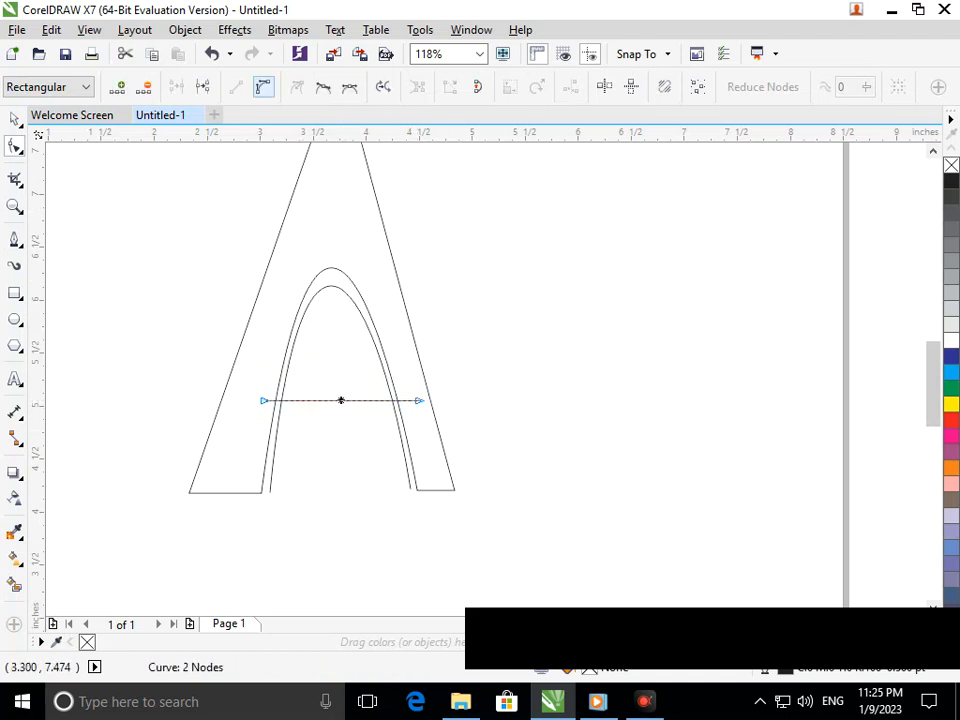
{"action": "left_click", "coordinate": [262, 87]}
{"action": "left_click_drag", "start_coordinate": [341, 401], "coordinate": [326, 447]}
Duplicate the crossbar arc slightly below the original and deselect the copy
{"action": "key", "text": "space"}
{"action": "right_click", "coordinate": [326, 447]}
{"action": "left_click", "coordinate": [340, 531]}
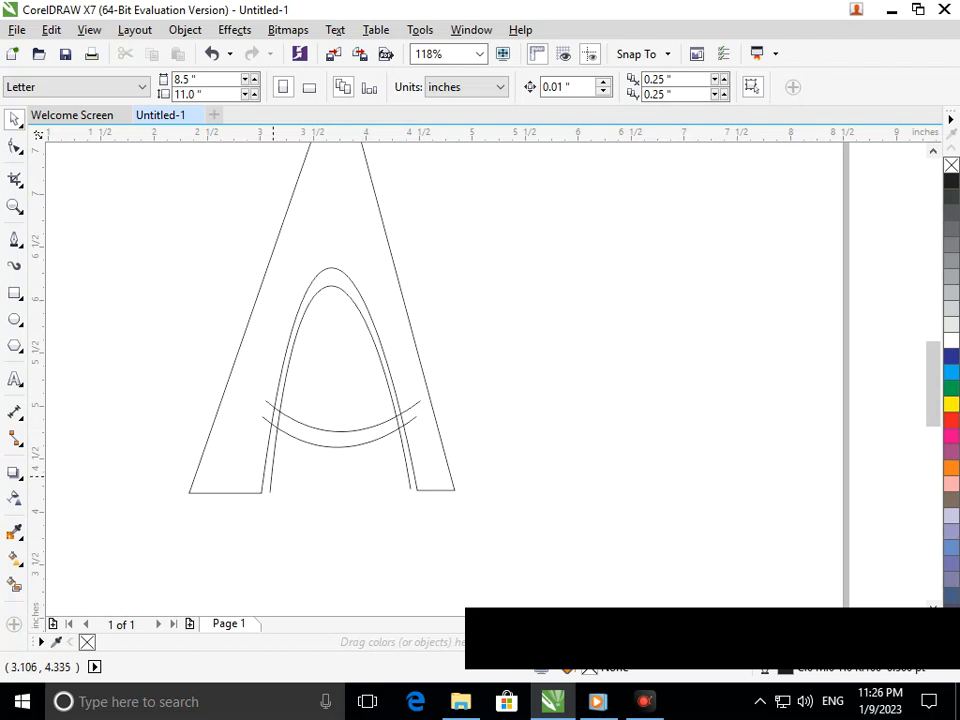
Duplicate the inner arch as a smaller third arch nested inside it
{"action": "left_click", "coordinate": [268, 491]}
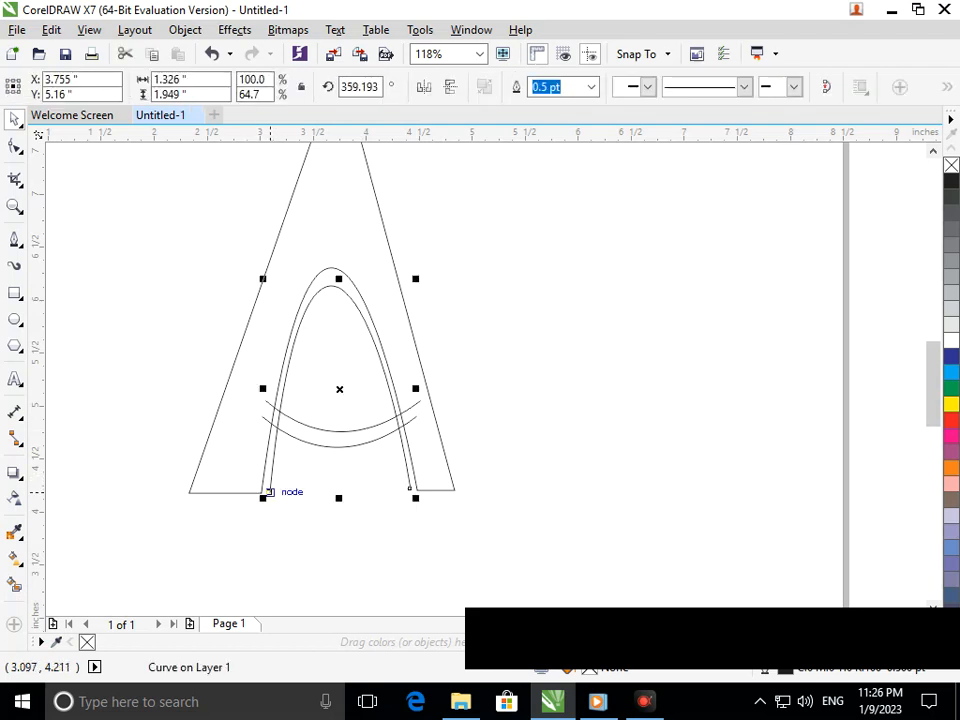
{"action": "left_click_drag", "start_coordinate": [262, 497], "coordinate": [270, 494]}
{"action": "left_click", "coordinate": [324, 516]}
Extend both end nodes of the smallest arch down to about the level of the neighbouring arch's feet
{"action": "key", "text": "F2"}
{"action": "left_click_drag", "start_coordinate": [232, 446], "coordinate": [486, 524]}
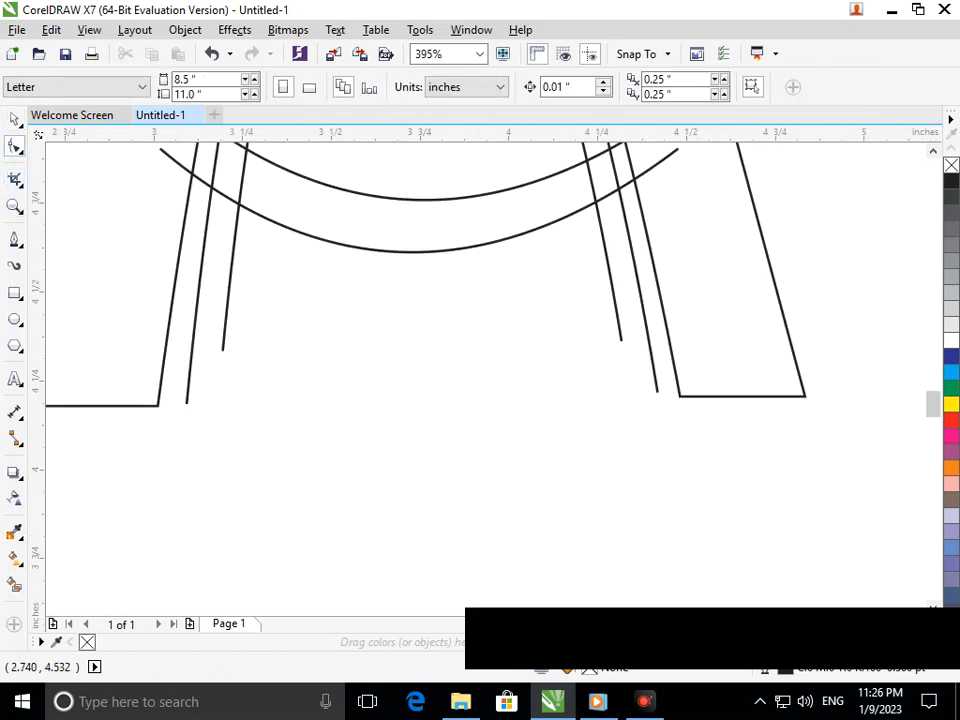
{"action": "left_click", "coordinate": [221, 341]}
{"action": "left_click_drag", "start_coordinate": [222, 349], "coordinate": [211, 400]}
{"action": "left_click_drag", "start_coordinate": [621, 336], "coordinate": [628, 386]}
{"action": "key", "text": "ctrl+z"}
{"action": "left_click_drag", "start_coordinate": [620, 337], "coordinate": [632, 394]}
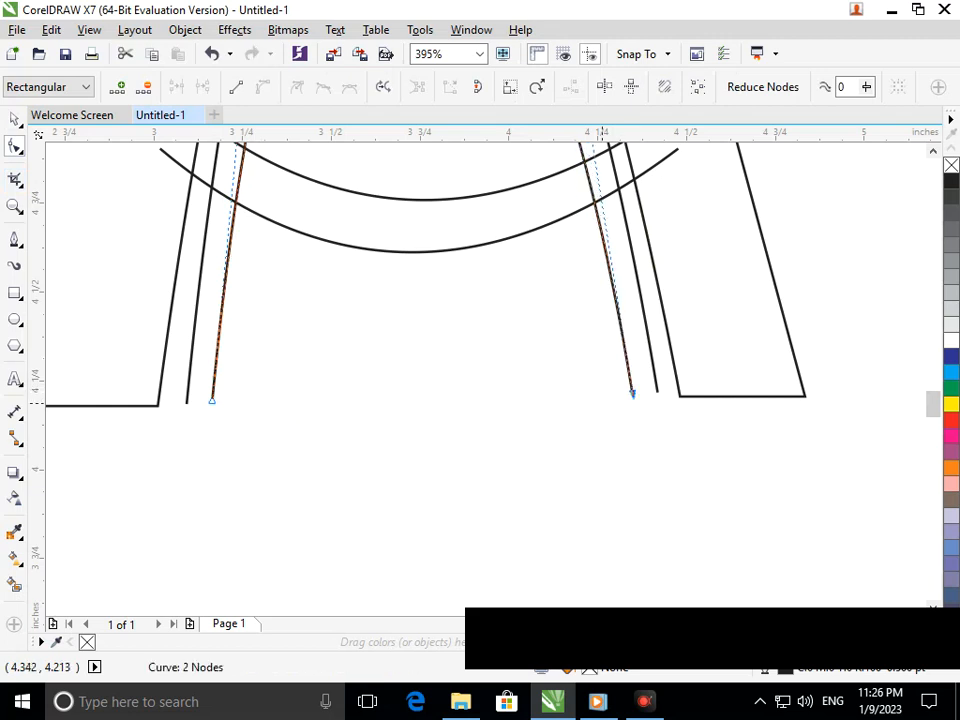
{"action": "left_click", "coordinate": [269, 417]}
Join the feet of the two inner arches with short Pen lines on both the left and right legs
{"action": "left_click", "coordinate": [14, 240]}
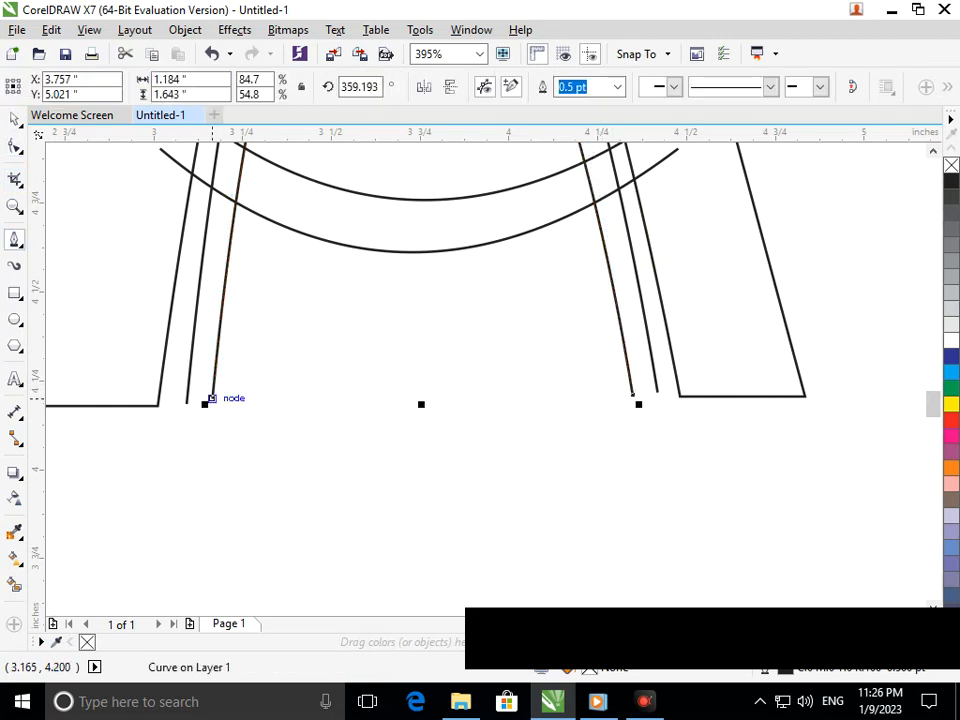
{"action": "left_click", "coordinate": [212, 398]}
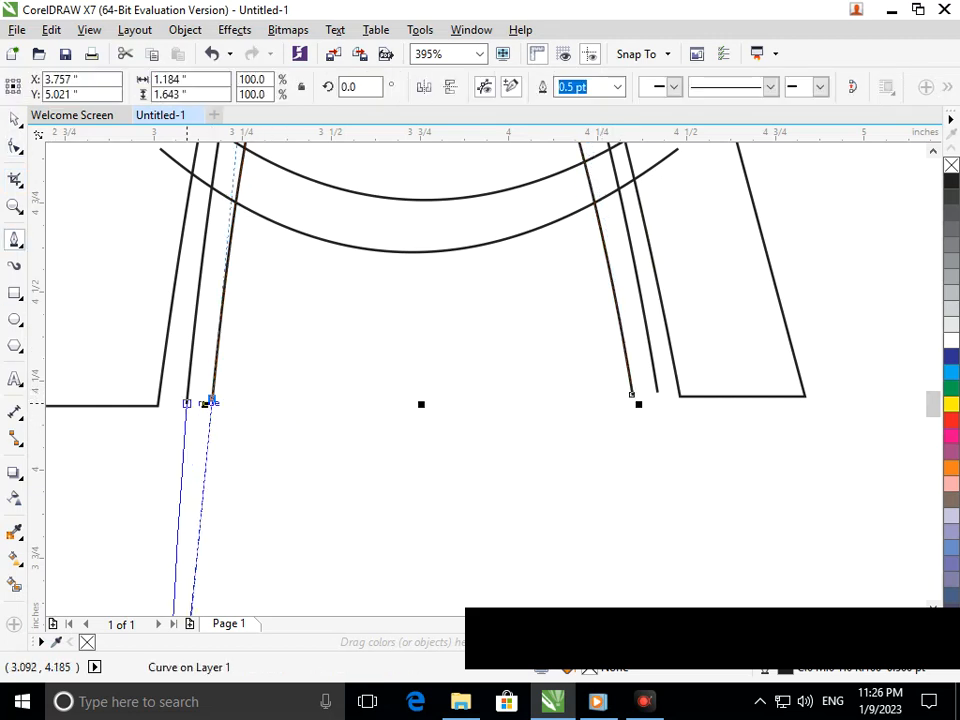
{"action": "left_click", "coordinate": [185, 403]}
{"action": "left_click", "coordinate": [632, 394]}
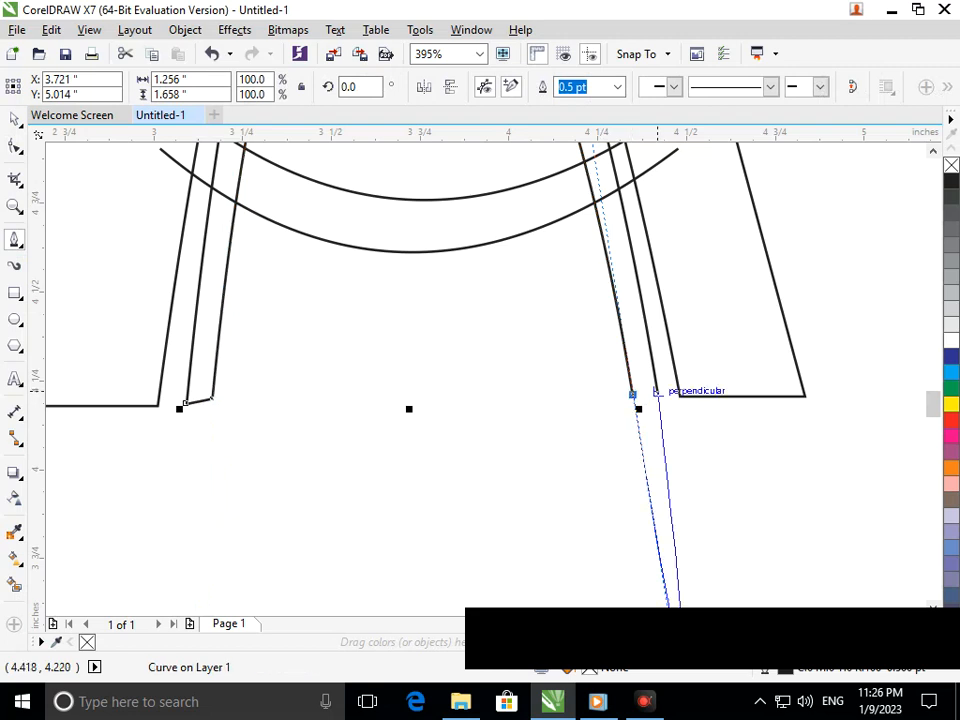
{"action": "left_click", "coordinate": [656, 391]}
{"action": "scroll", "coordinate": [683, 398], "scroll_direction": "down", "scroll_amount": 3}
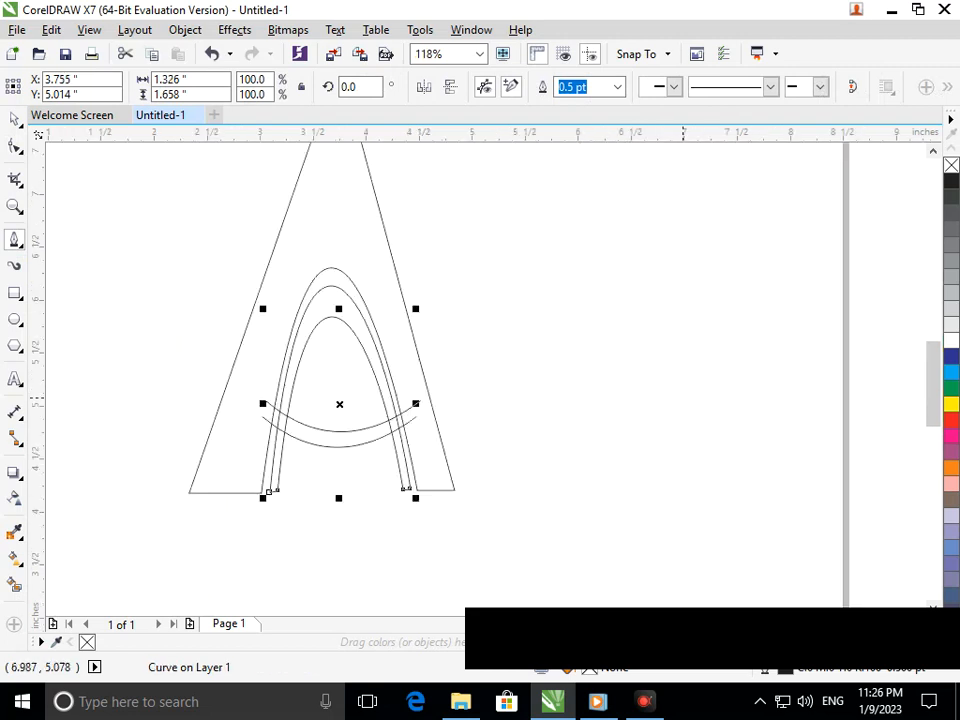
Trim the right ends of both crossbar arcs back to the middle arch with Virtual Segment Delete
{"action": "key", "text": "F2"}
{"action": "left_click_drag", "start_coordinate": [354, 384], "coordinate": [464, 473]}
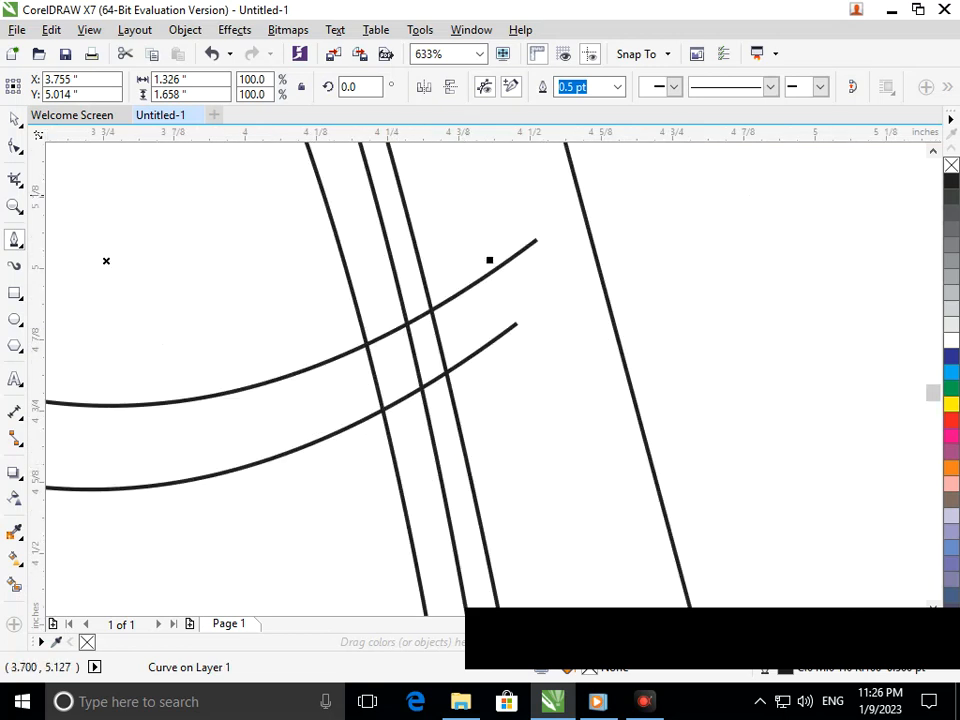
{"action": "left_click", "coordinate": [15, 178]}
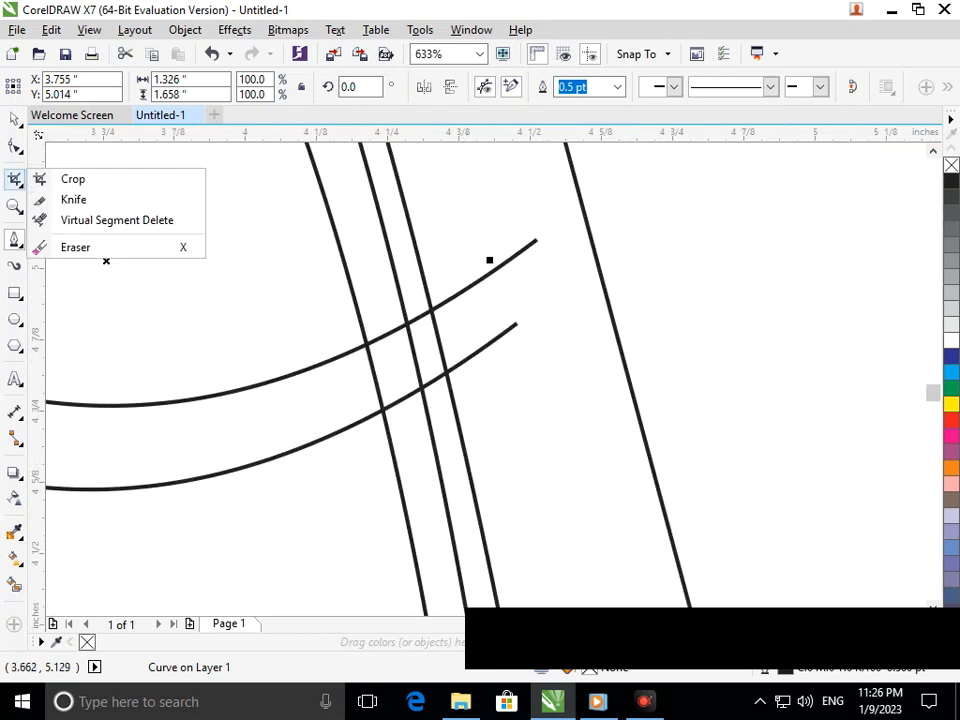
{"action": "left_click", "coordinate": [86, 221]}
{"action": "left_click_drag", "start_coordinate": [447, 265], "coordinate": [487, 342]}
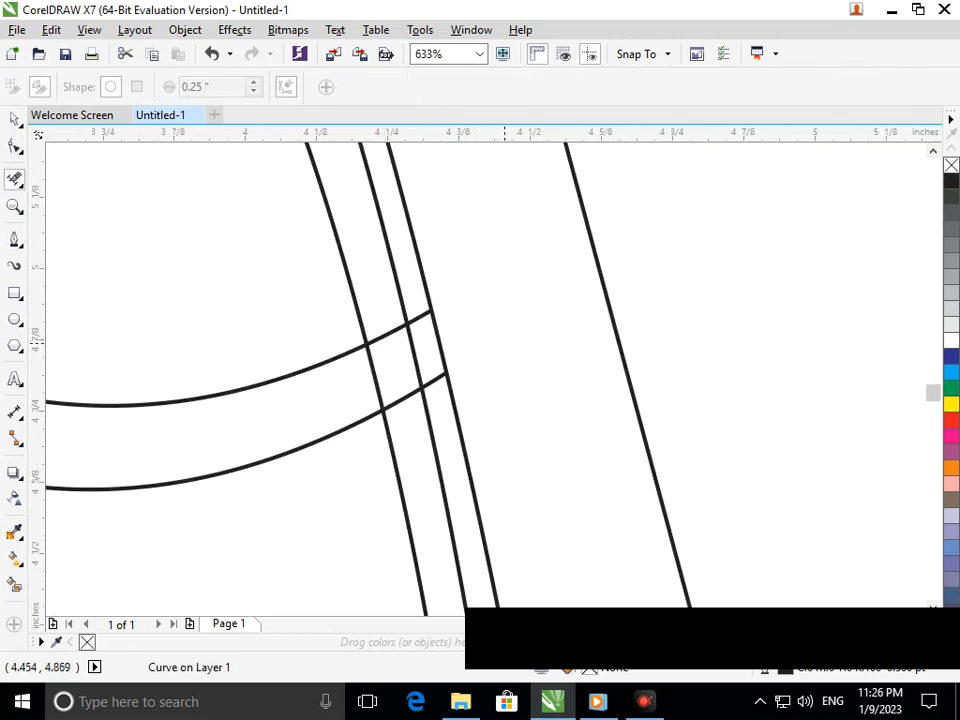
{"action": "scroll", "coordinate": [420, 230], "scroll_direction": "up", "scroll_amount": 5}
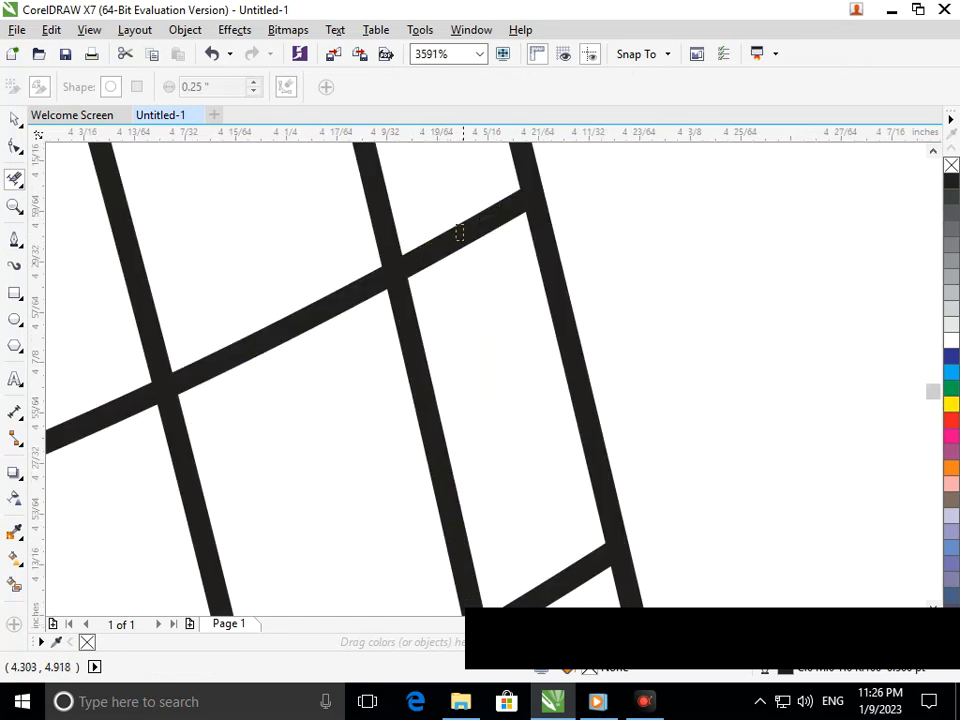
{"action": "scroll", "coordinate": [431, 252], "scroll_direction": "down", "scroll_amount": 5}
{"action": "left_click", "coordinate": [436, 381]}
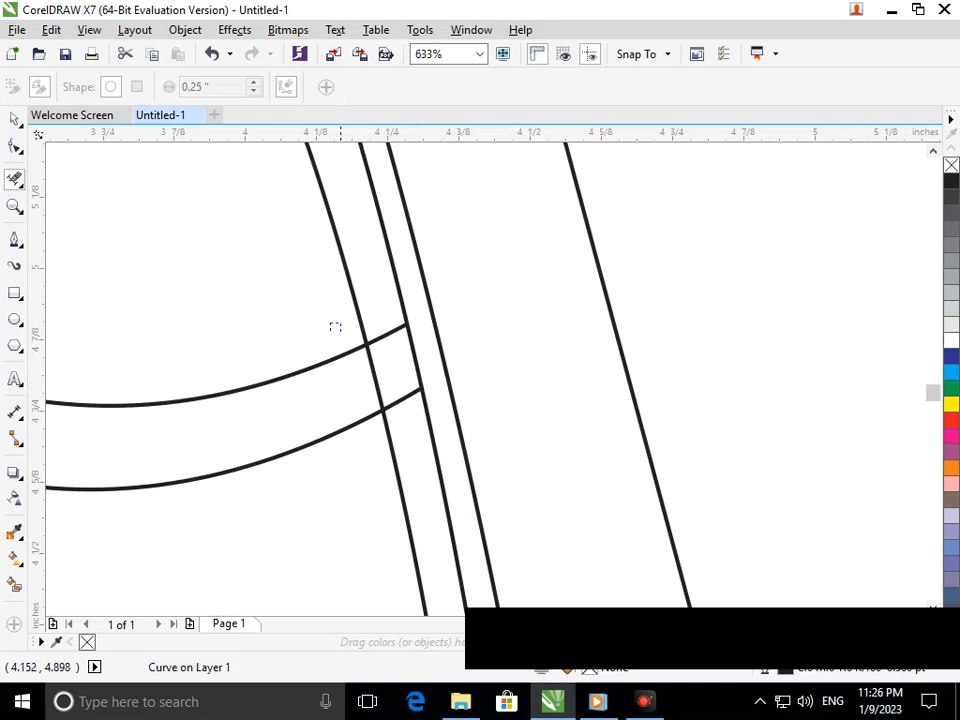
Trim the left ends of both crossbar arcs back to the middle arch
{"action": "scroll", "coordinate": [330, 325], "scroll_direction": "down", "scroll_amount": 5}
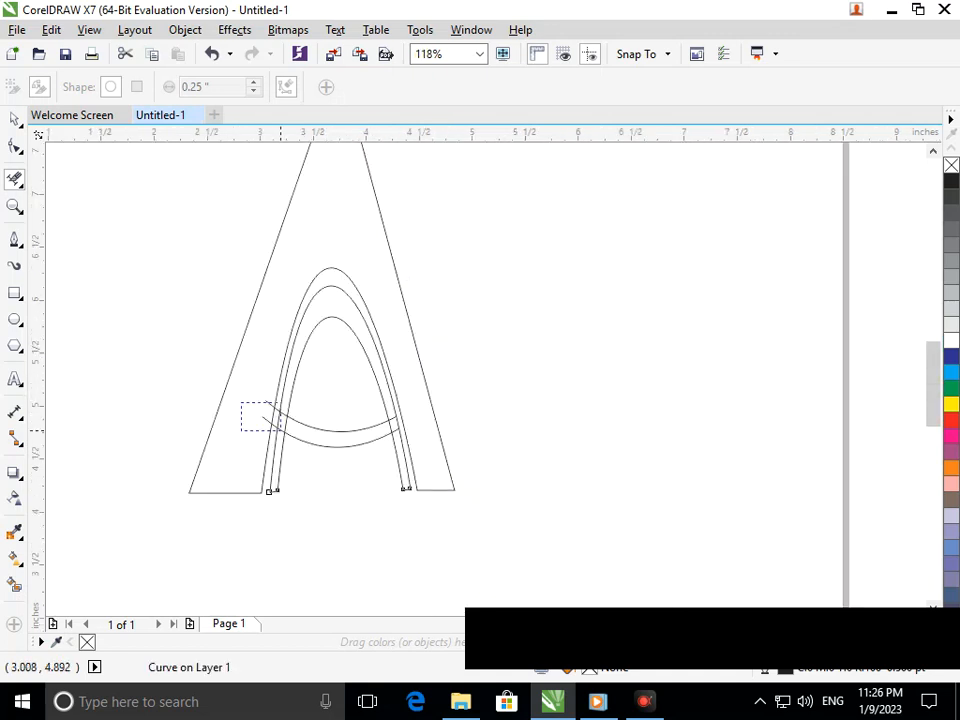
{"action": "scroll", "coordinate": [240, 404], "scroll_direction": "up", "scroll_amount": 5}
{"action": "left_click", "coordinate": [228, 256]}
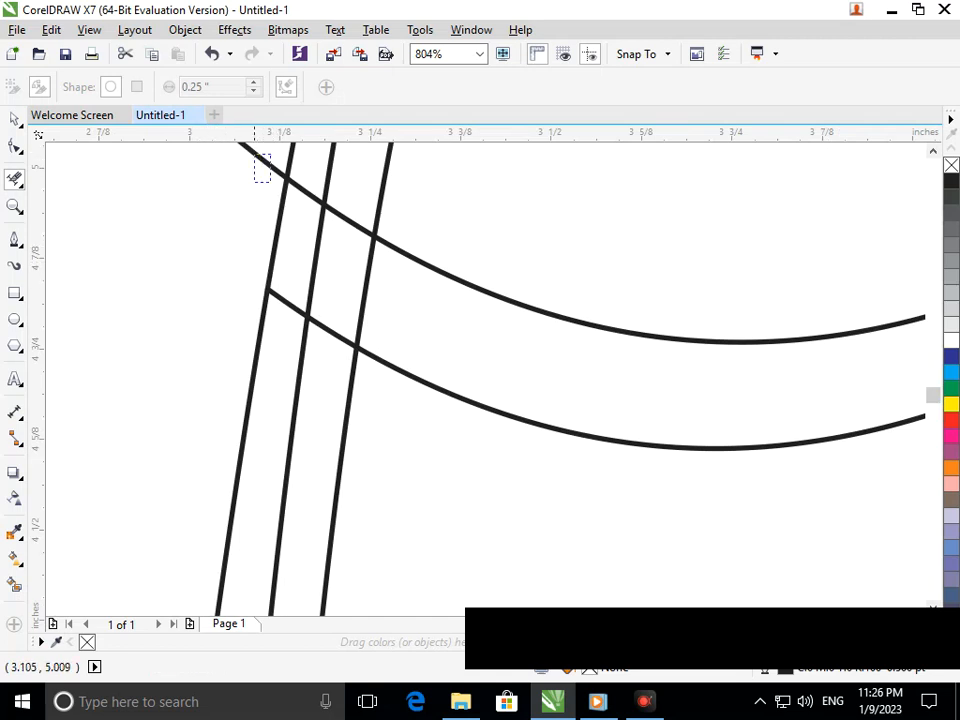
{"action": "left_click", "coordinate": [264, 164]}
{"action": "left_click", "coordinate": [285, 300]}
{"action": "left_click", "coordinate": [301, 188]}
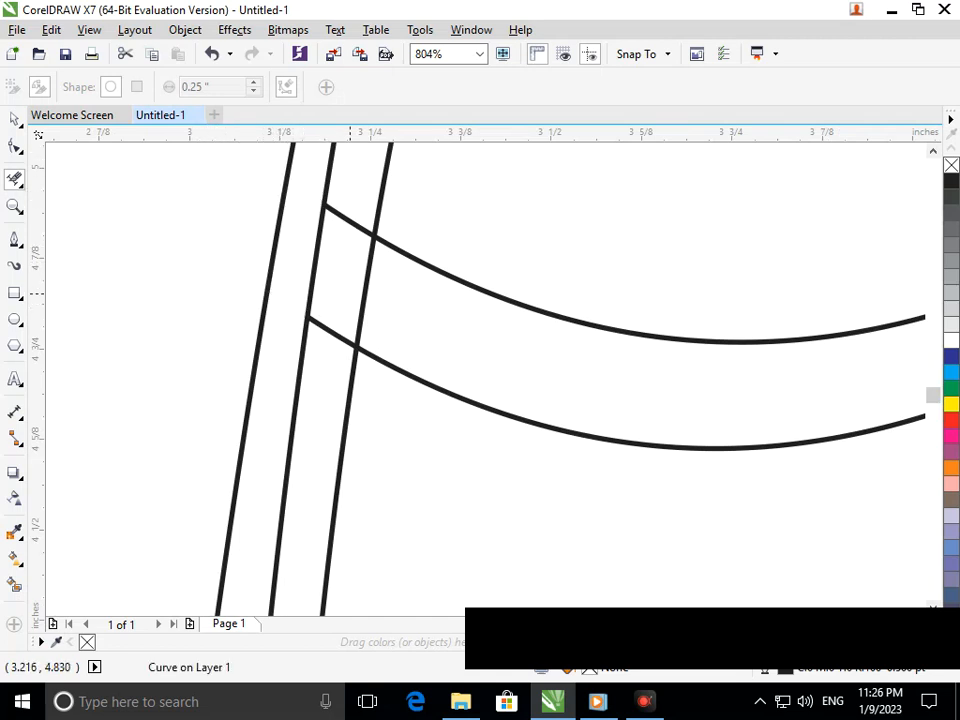
Remove the innermost arch's segments between the crossbar arcs and the crossbar stubs between the two inner arches on both legs
{"action": "left_click", "coordinate": [362, 300]}
{"action": "scroll", "coordinate": [362, 300], "scroll_direction": "down", "scroll_amount": 5}
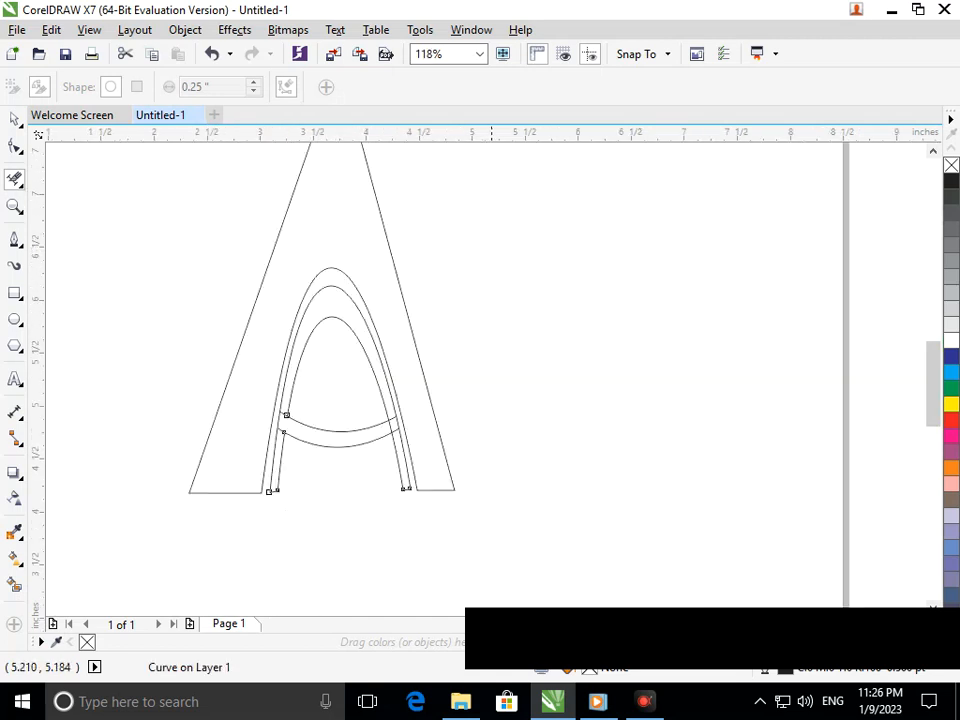
{"action": "scroll", "coordinate": [394, 426], "scroll_direction": "up", "scroll_amount": 5}
{"action": "left_click", "coordinate": [420, 348]}
{"action": "left_click", "coordinate": [448, 449]}
{"action": "scroll", "coordinate": [387, 428], "scroll_direction": "down", "scroll_amount": 5}
{"action": "scroll", "coordinate": [282, 447], "scroll_direction": "up", "scroll_amount": 5}
{"action": "left_click", "coordinate": [328, 204]}
{"action": "left_click", "coordinate": [319, 340]}
{"action": "scroll", "coordinate": [466, 425], "scroll_direction": "down", "scroll_amount": 5}
Fill the A's outer body blue-grey and its inner arch with crossbar orange using Smart Fill
{"action": "left_click", "coordinate": [14, 585]}
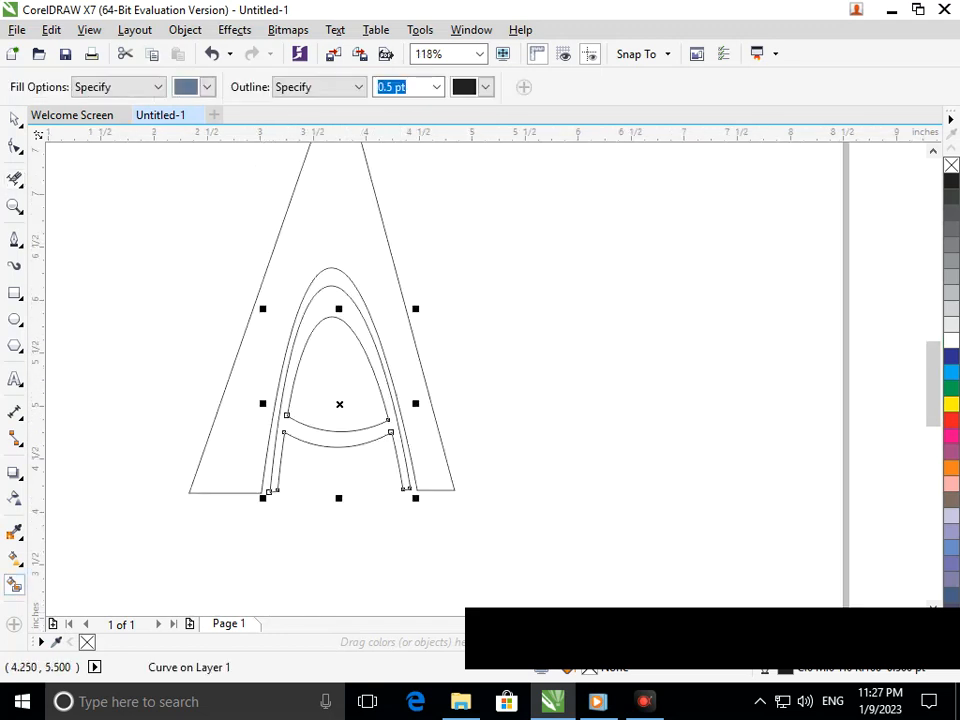
{"action": "left_click", "coordinate": [258, 443]}
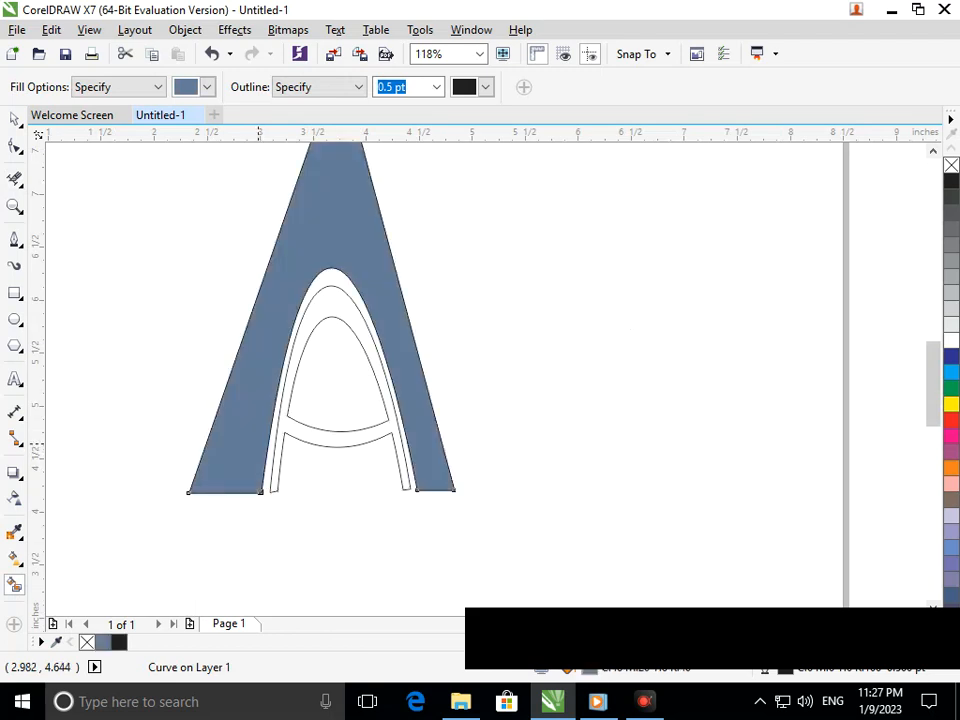
{"action": "left_click", "coordinate": [336, 440]}
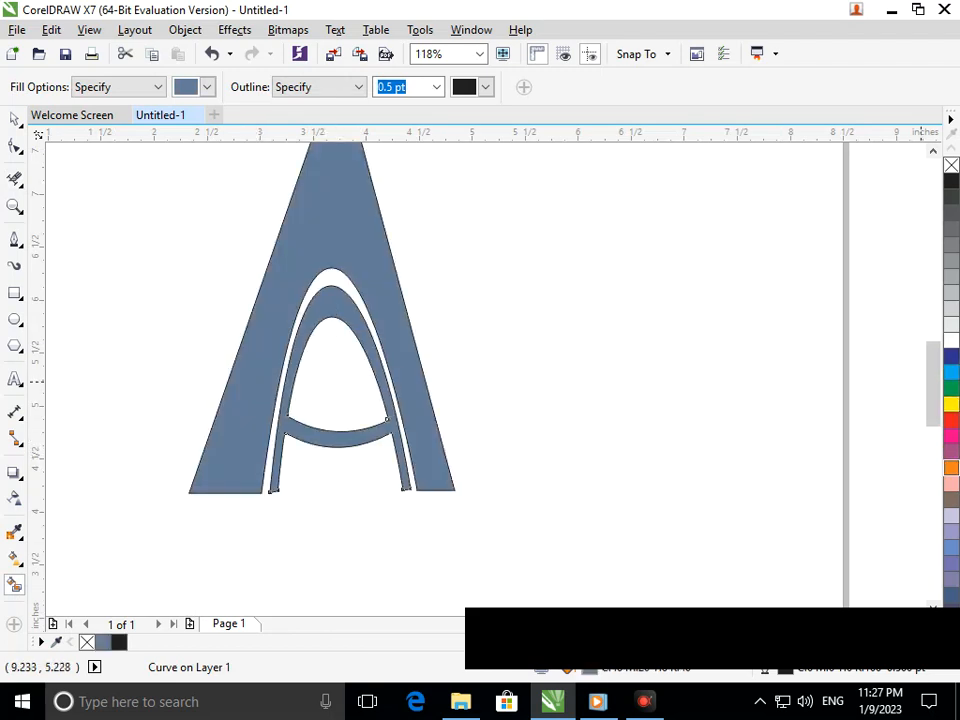
{"action": "left_click", "coordinate": [951, 467]}
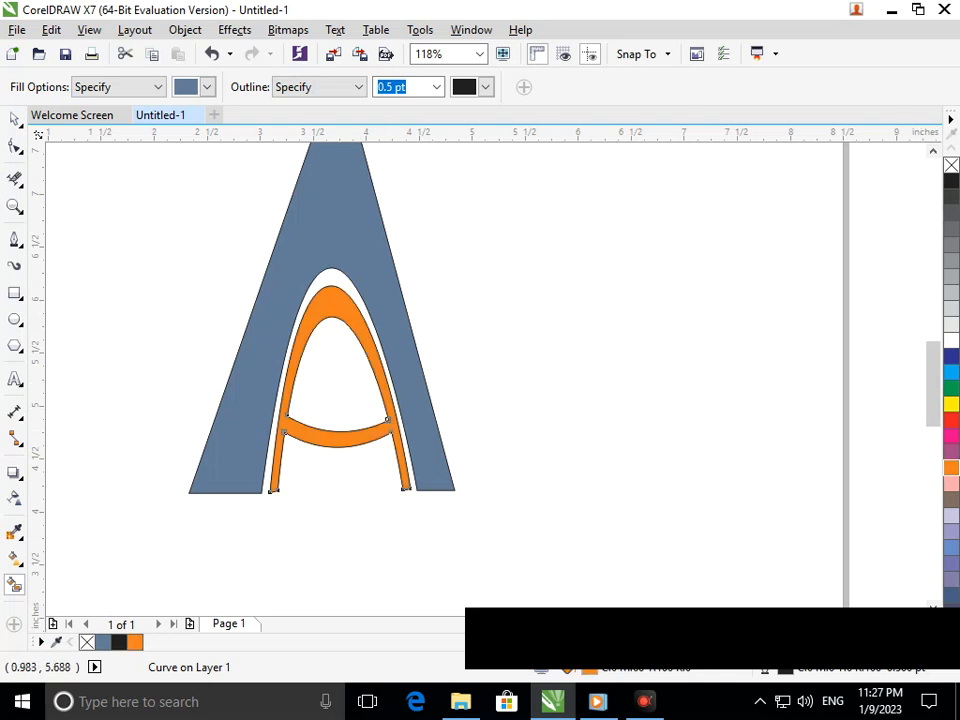
{"action": "key", "text": "space"}
{"action": "key", "text": "Escape"}
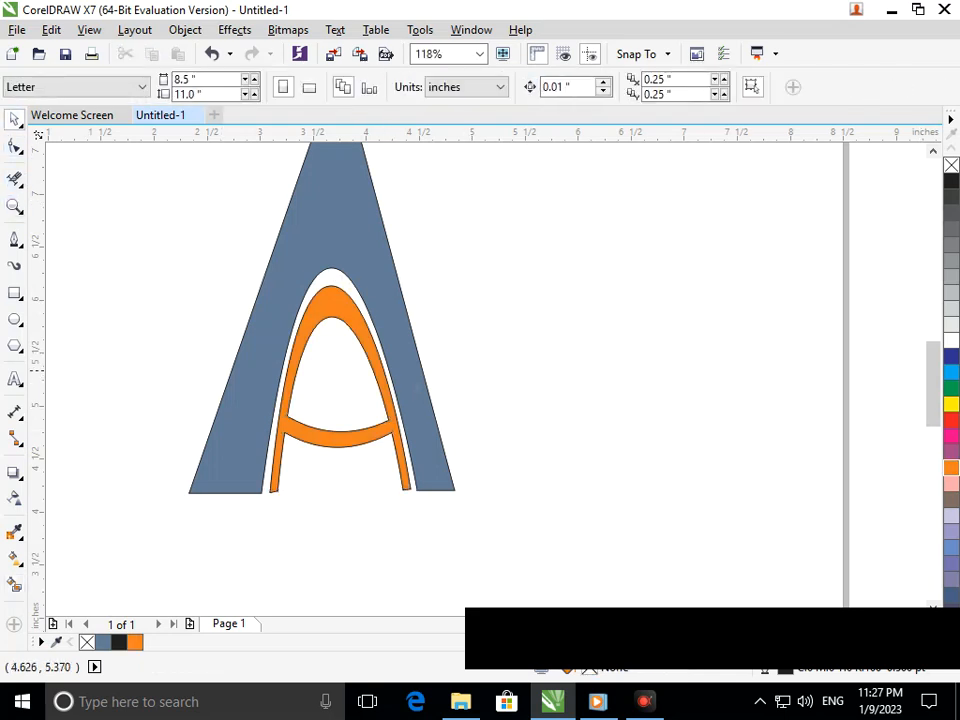
Shift the blue-grey A's apex slightly left and place a vertical guideline through the crown of the arches
{"action": "key", "text": "shift+F4"}
{"action": "key", "text": "F2"}
{"action": "left_click_drag", "start_coordinate": [336, 222], "coordinate": [676, 546]}
{"action": "left_click_drag", "start_coordinate": [268, 205], "coordinate": [454, 308]}
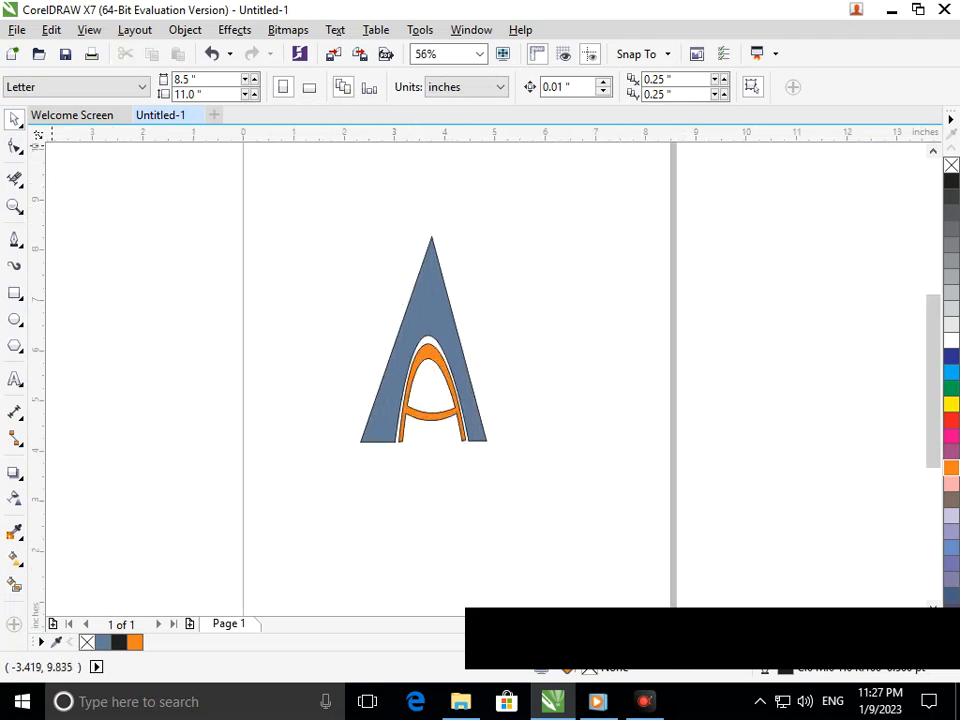
{"action": "left_click", "coordinate": [14, 146]}
{"action": "left_click", "coordinate": [430, 262]}
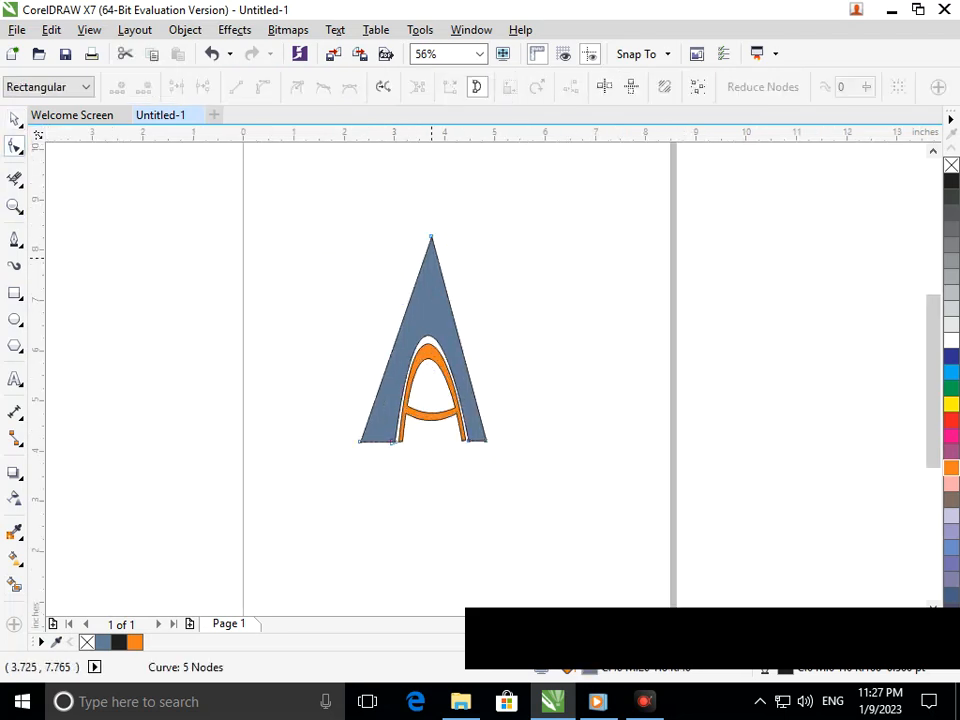
{"action": "left_click_drag", "start_coordinate": [430, 234], "coordinate": [421, 240]}
{"action": "left_click_drag", "start_coordinate": [40, 289], "coordinate": [437, 317]}
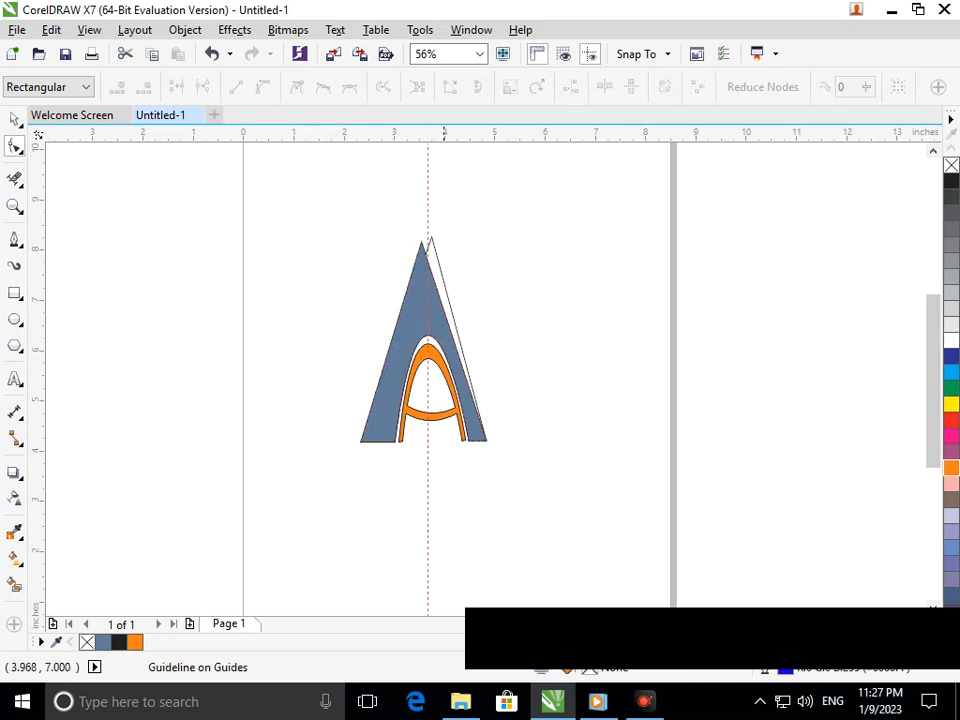
Move the blue-grey A's apex onto the vertical guideline and lower it to a height of about 7.2 in
{"action": "scroll", "coordinate": [406, 226], "scroll_direction": "up", "scroll_amount": 5}
{"action": "scroll", "coordinate": [262, 286], "scroll_direction": "up", "scroll_amount": 2}
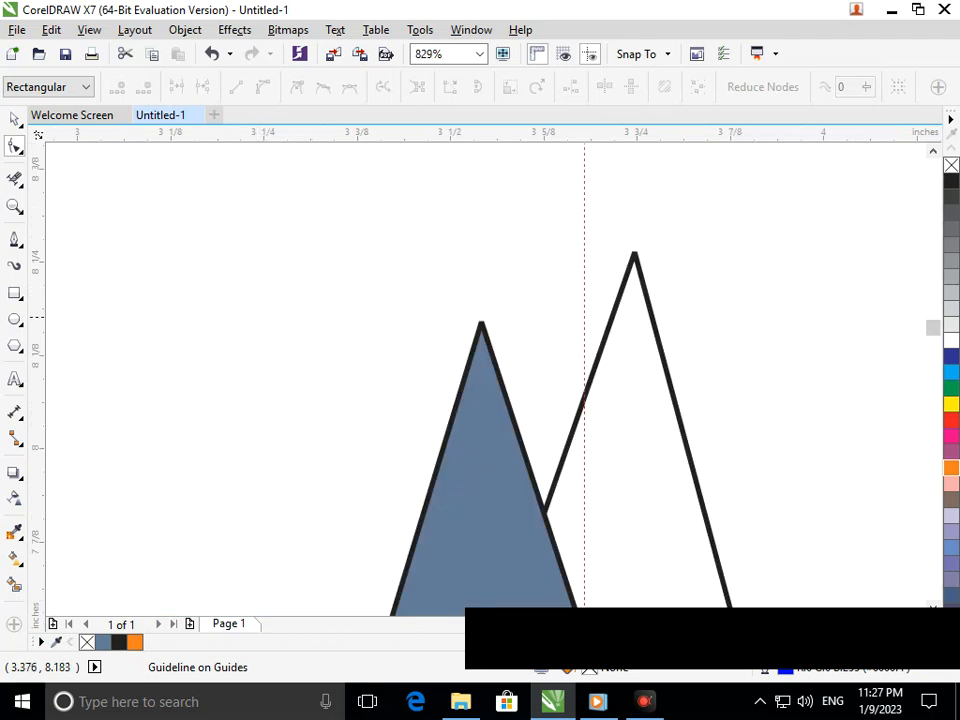
{"action": "left_click", "coordinate": [481, 330]}
{"action": "left_click_drag", "start_coordinate": [481, 326], "coordinate": [585, 300]}
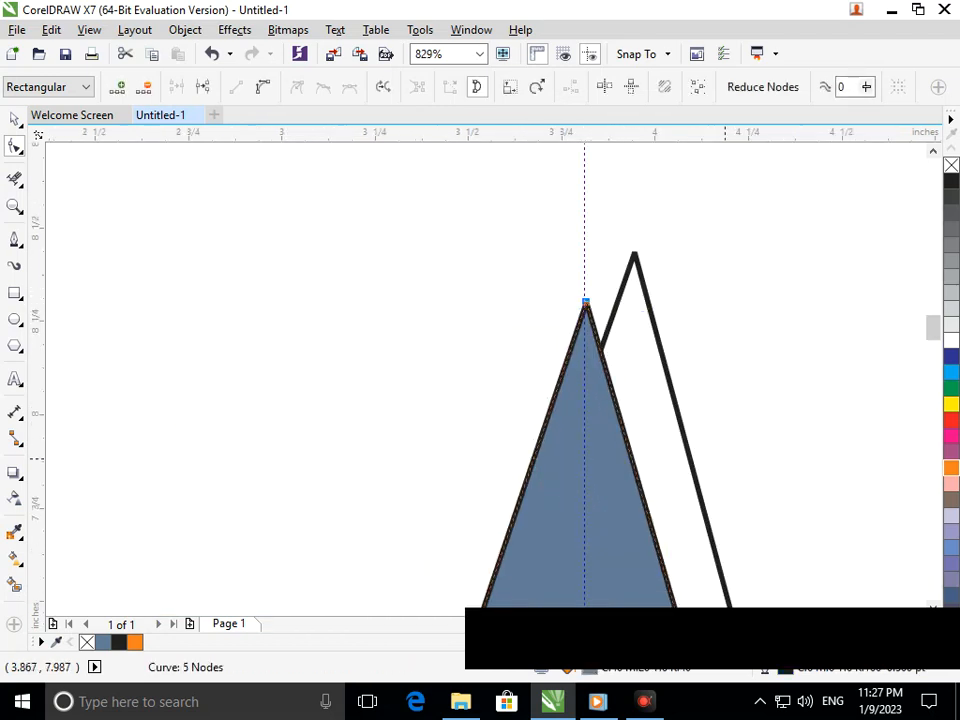
{"action": "scroll", "coordinate": [486, 380], "scroll_direction": "down", "scroll_amount": 4}
{"action": "scroll", "coordinate": [511, 362], "scroll_direction": "down", "scroll_amount": 1}
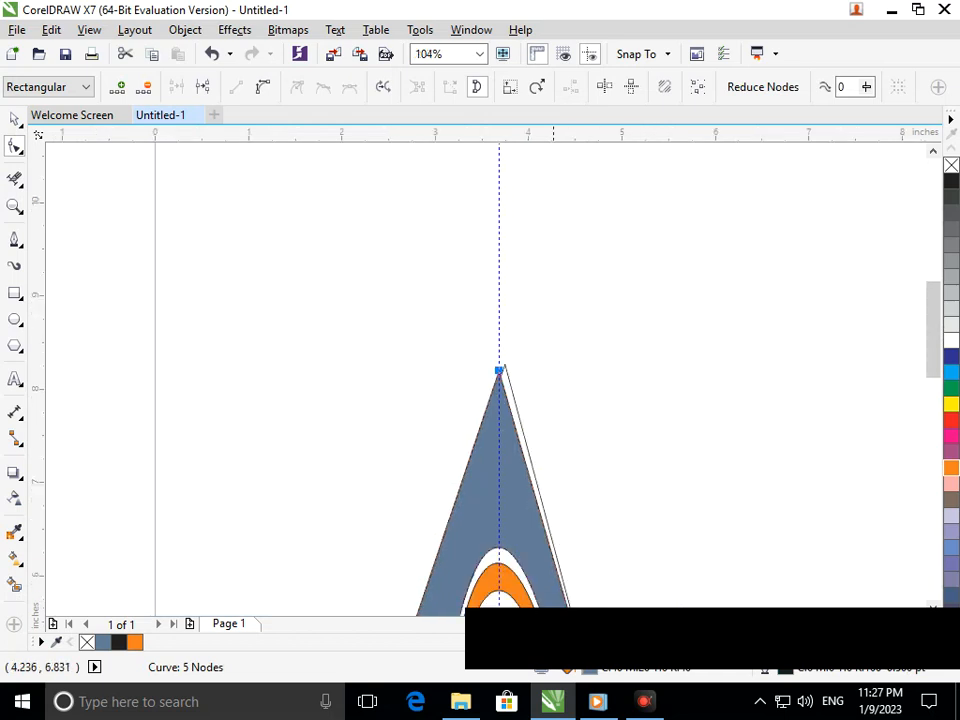
{"action": "left_click_drag", "start_coordinate": [499, 370], "coordinate": [501, 459]}
{"action": "left_click", "coordinate": [14, 119]}
{"action": "left_click", "coordinate": [334, 349]}
Widen the blue-grey A's right leg by moving its outer bottom corner outward about 0.35 in
{"action": "scroll", "coordinate": [567, 485], "scroll_direction": "down", "scroll_amount": 1}
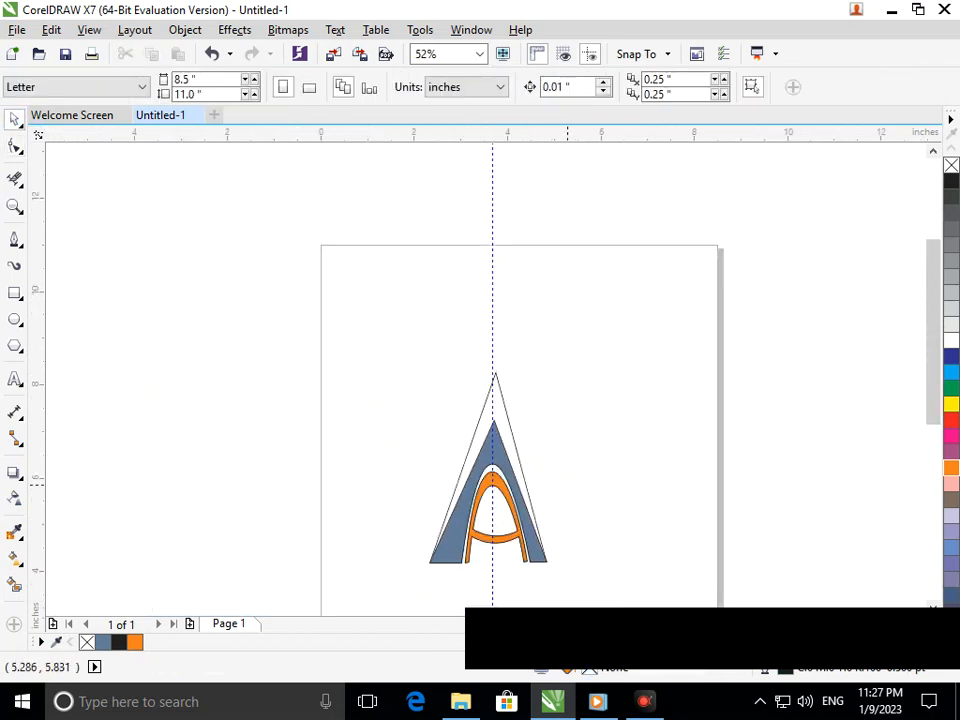
{"action": "scroll", "coordinate": [558, 443], "scroll_direction": "down", "scroll_amount": 1}
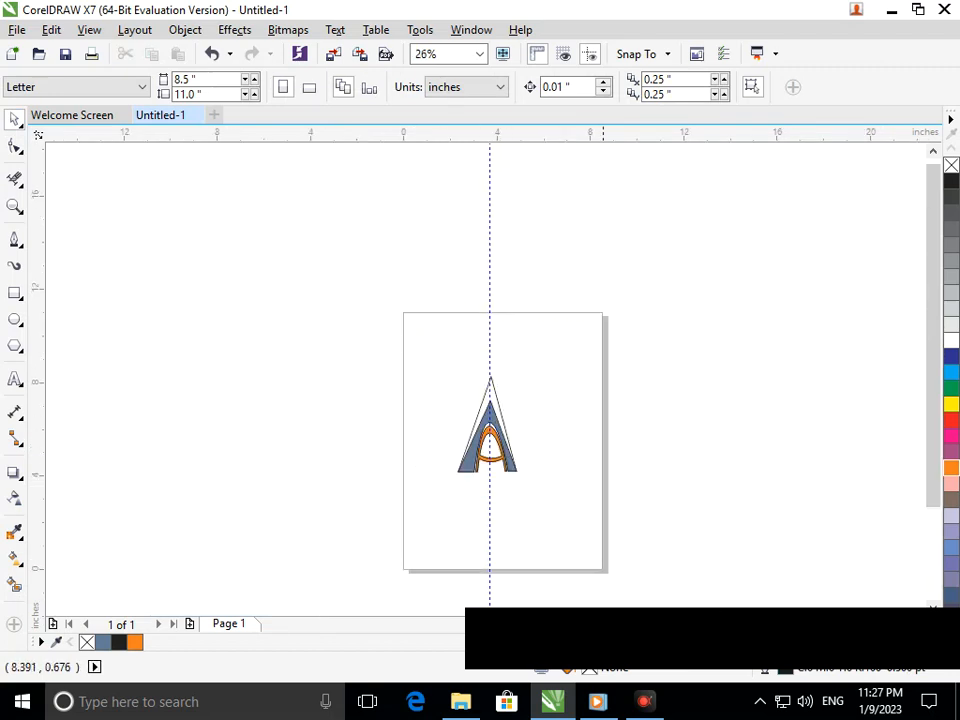
{"action": "scroll", "coordinate": [505, 474], "scroll_direction": "up", "scroll_amount": 2}
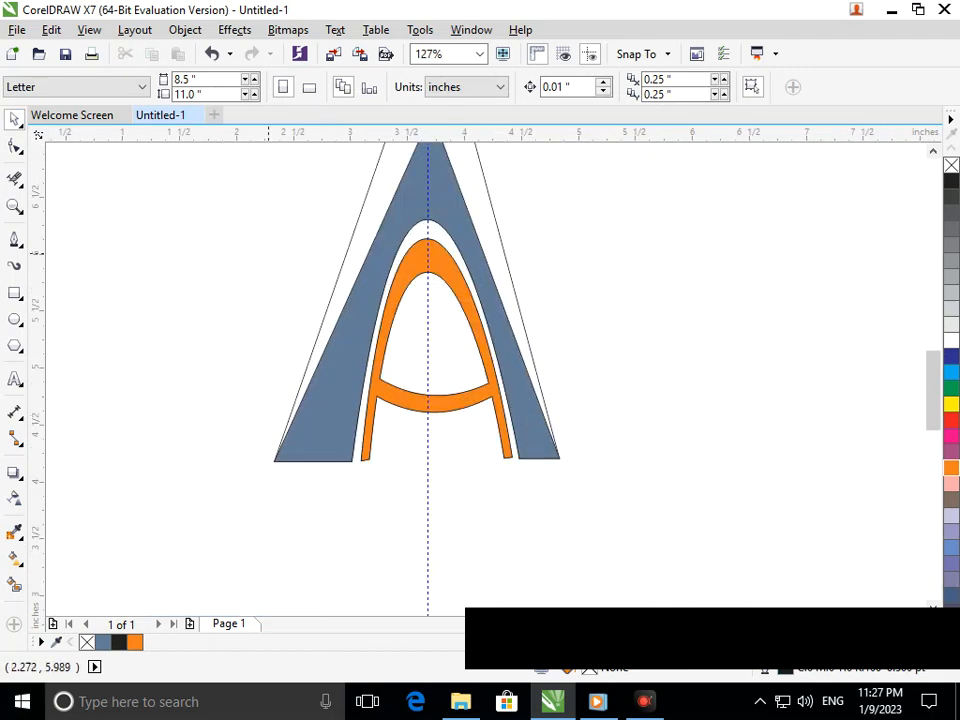
{"action": "left_click", "coordinate": [14, 146]}
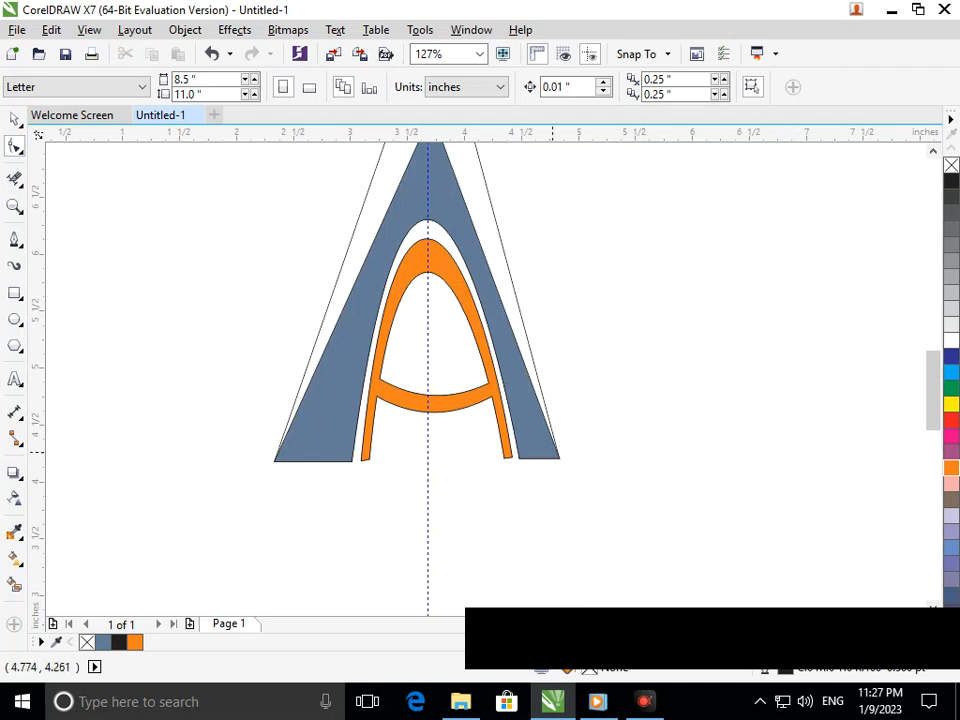
{"action": "left_click", "coordinate": [558, 458]}
{"action": "left_click_drag", "start_coordinate": [558, 458], "coordinate": [598, 457]}
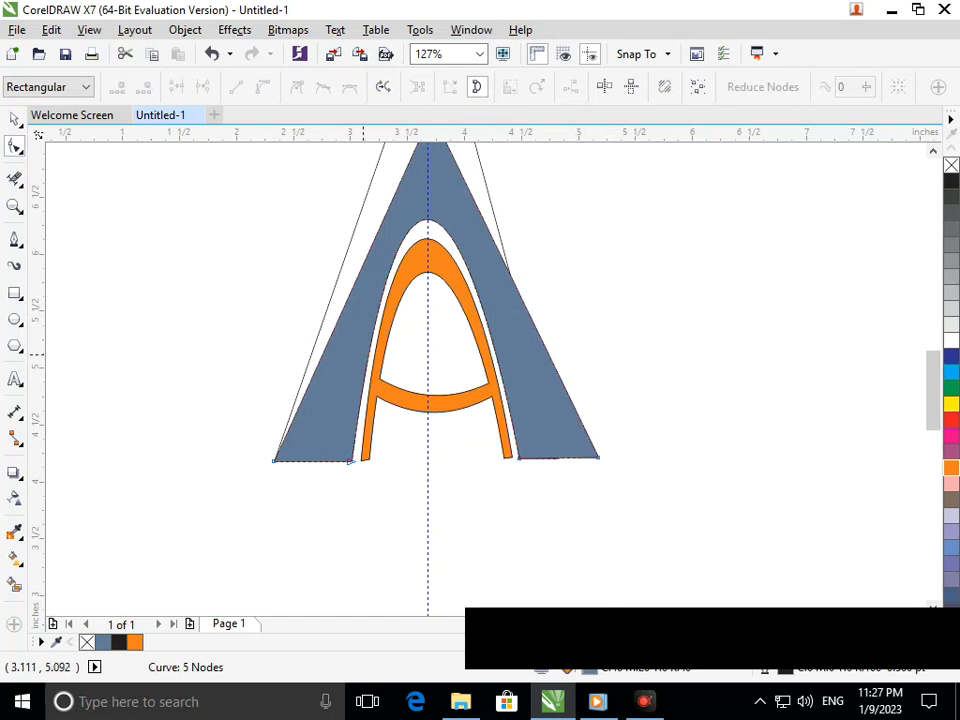
{"action": "scroll", "coordinate": [365, 365], "scroll_direction": "down", "scroll_amount": 3}
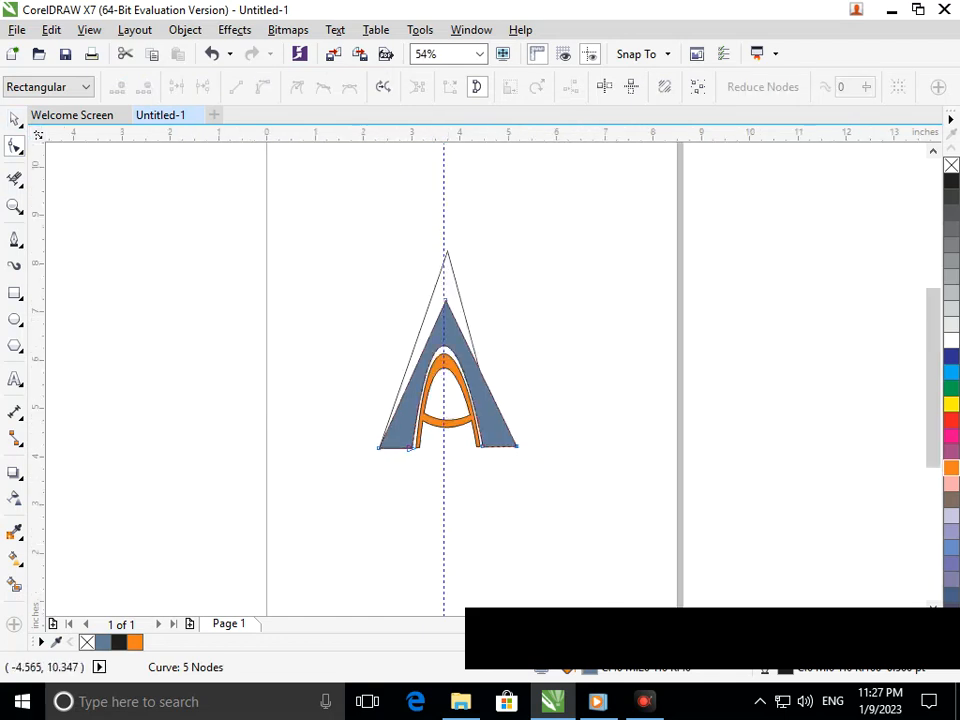
Delete the original A's leftover unfilled outline and the vertical guideline
{"action": "left_click", "coordinate": [15, 119]}
{"action": "left_click", "coordinate": [450, 262]}
{"action": "key", "text": "Delete"}
{"action": "left_click", "coordinate": [444, 268]}
{"action": "key", "text": "Delete"}
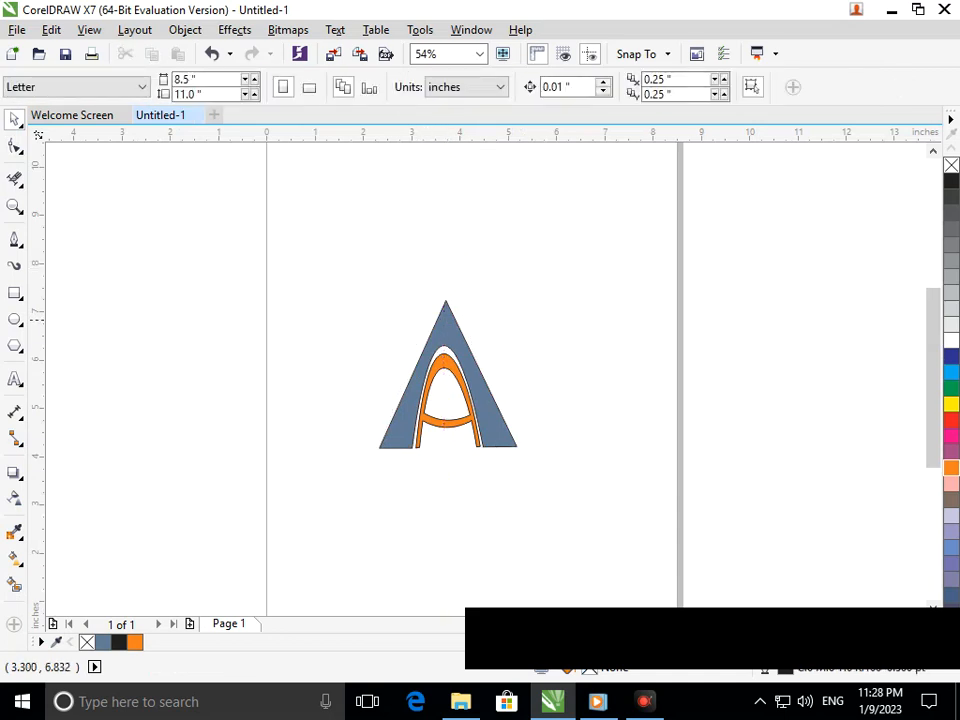
Scale both parts of the A logo up to 222.4% and reposition the logo on the page, undoing the last stray change
{"action": "scroll", "coordinate": [430, 378], "scroll_direction": "down", "scroll_amount": 2}
{"action": "left_click_drag", "start_coordinate": [417, 375], "coordinate": [583, 511]}
{"action": "left_click_drag", "start_coordinate": [530, 392], "coordinate": [575, 362]}
{"action": "left_click", "coordinate": [669, 418]}
{"action": "left_click_drag", "start_coordinate": [367, 286], "coordinate": [641, 583]}
{"action": "left_click_drag", "start_coordinate": [274, 199], "coordinate": [701, 562]}
{"action": "left_click_drag", "start_coordinate": [525, 443], "coordinate": [539, 439]}
{"action": "left_click_drag", "start_coordinate": [362, 478], "coordinate": [392, 453]}
{"action": "key", "text": "ctrl+z"}
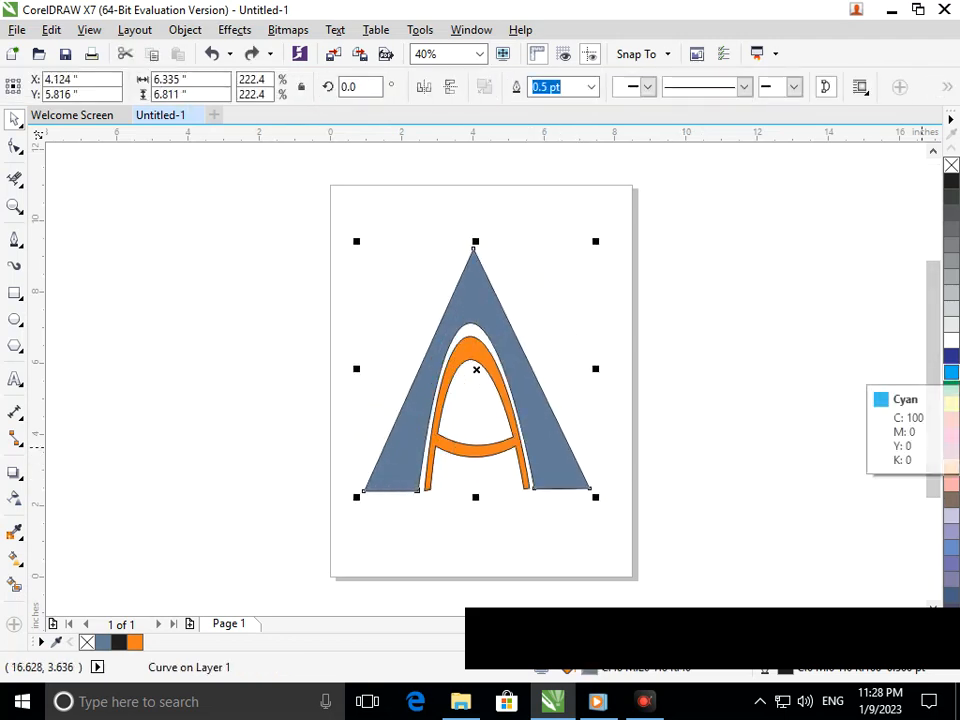
Try dark blue, brown, green and cyan fills on the outer A
{"action": "left_click", "coordinate": [951, 355]}
{"action": "left_click", "coordinate": [742, 414]}
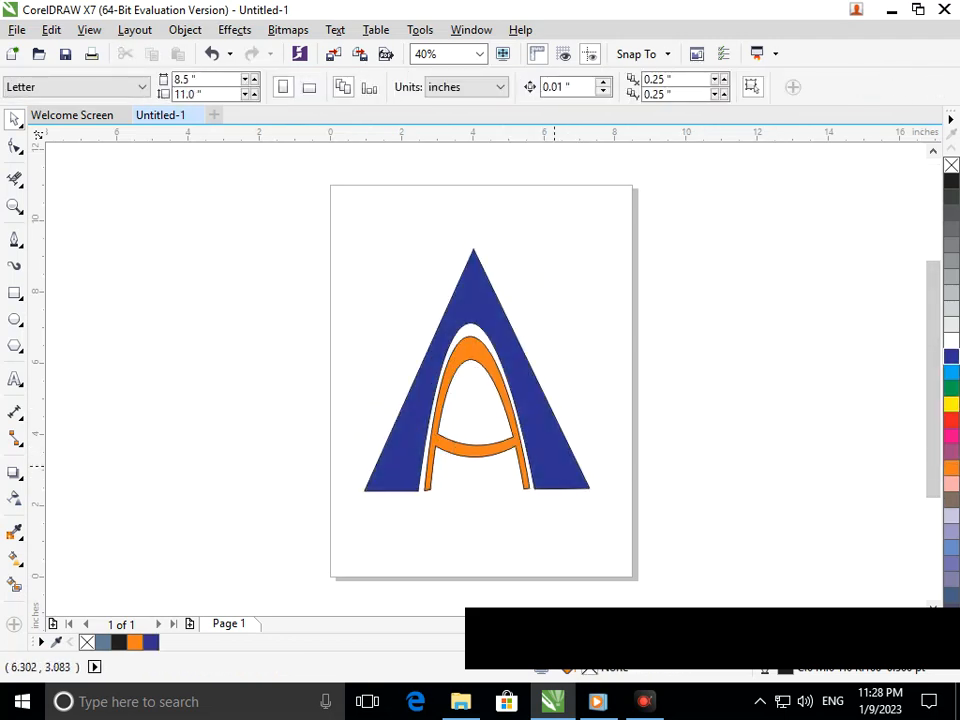
{"action": "left_click", "coordinate": [364, 478]}
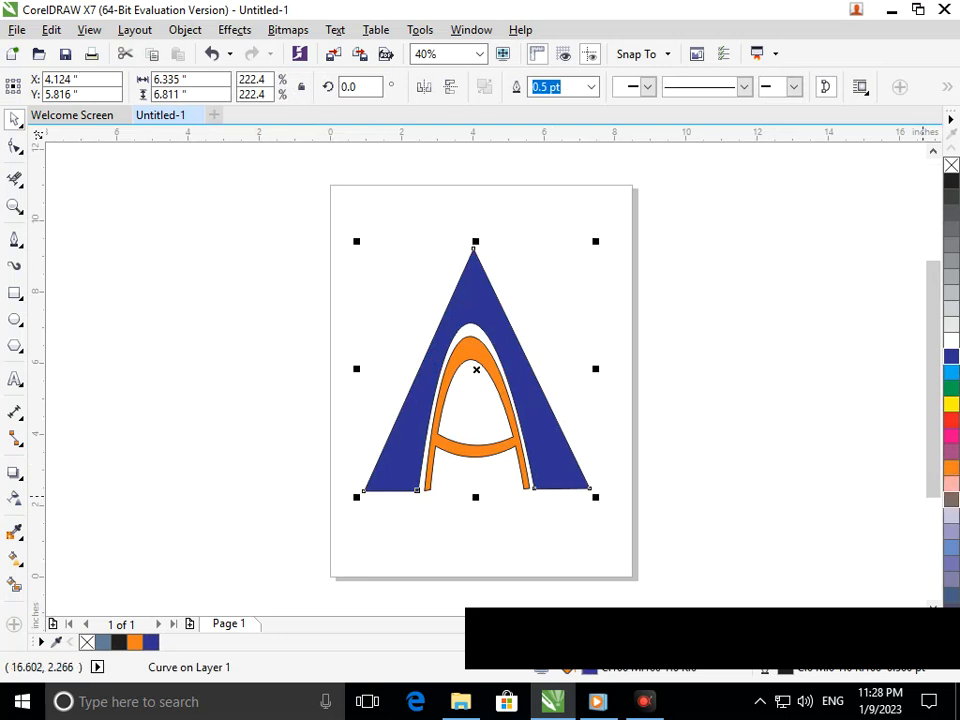
{"action": "left_click", "coordinate": [951, 499]}
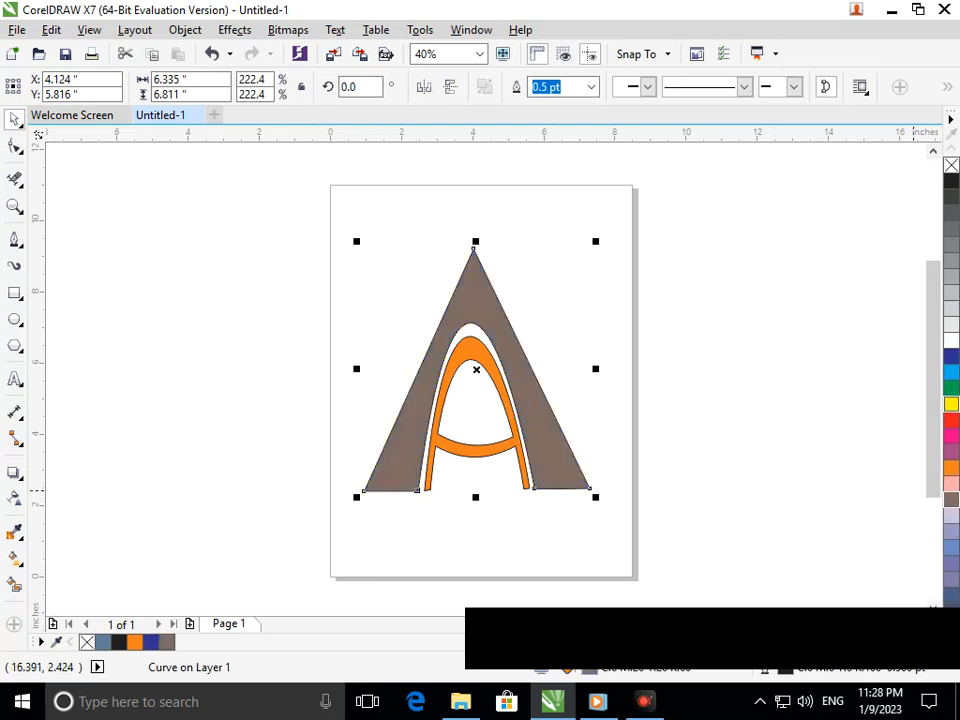
{"action": "left_click", "coordinate": [951, 388]}
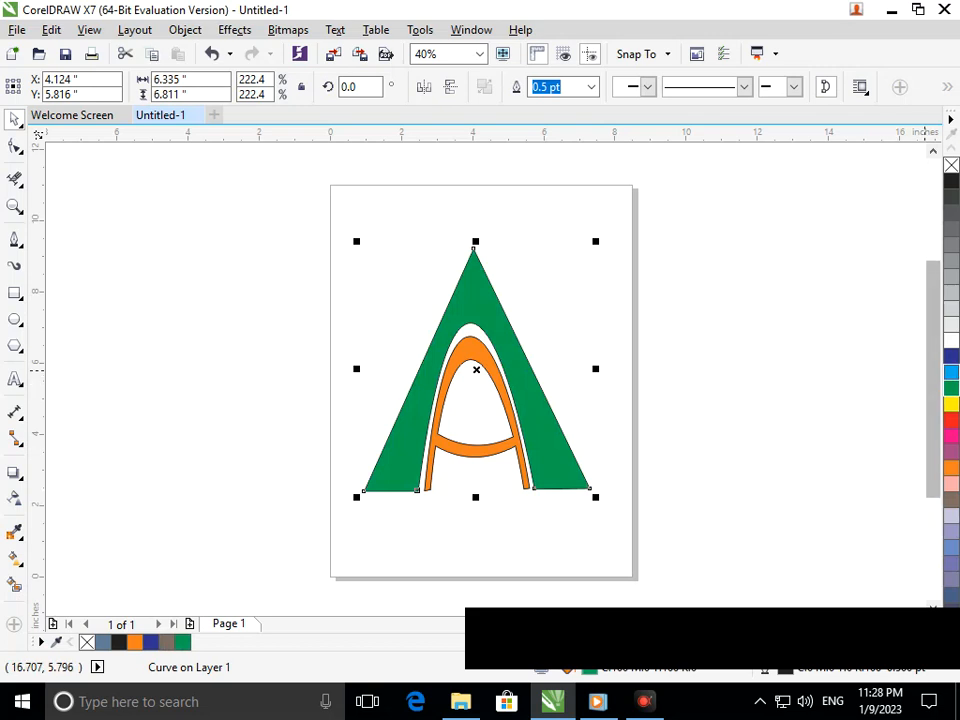
{"action": "left_click", "coordinate": [951, 371]}
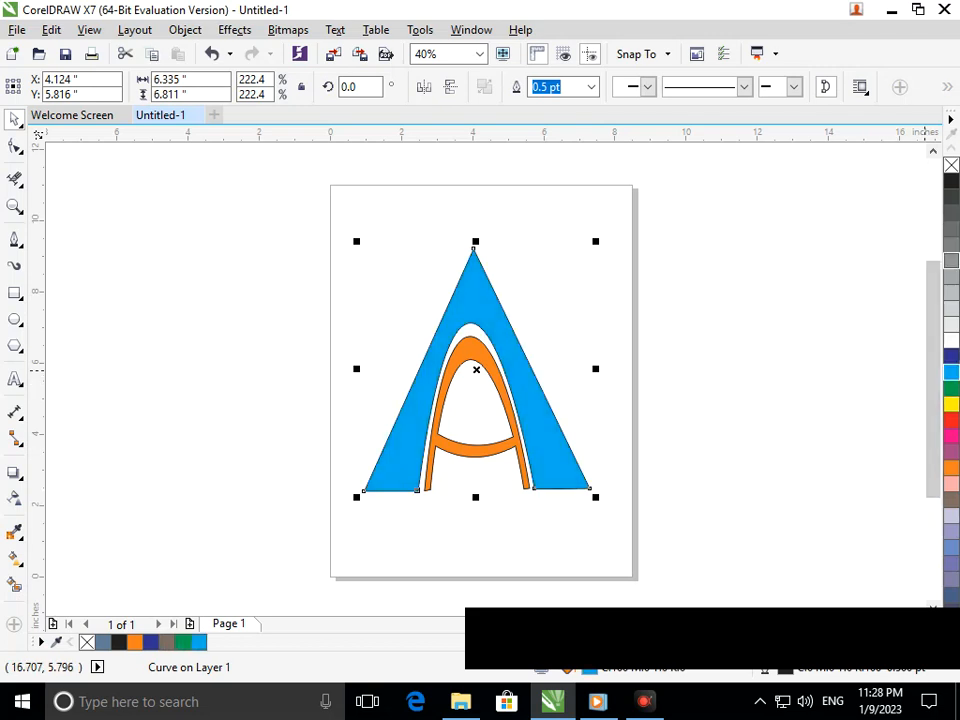
Fill the outer A with 50% grey, keeping the inner A orange
{"action": "left_click", "coordinate": [951, 260]}
{"action": "left_click", "coordinate": [694, 426]}
{"action": "scroll", "coordinate": [572, 447], "scroll_direction": "down", "scroll_amount": 1}
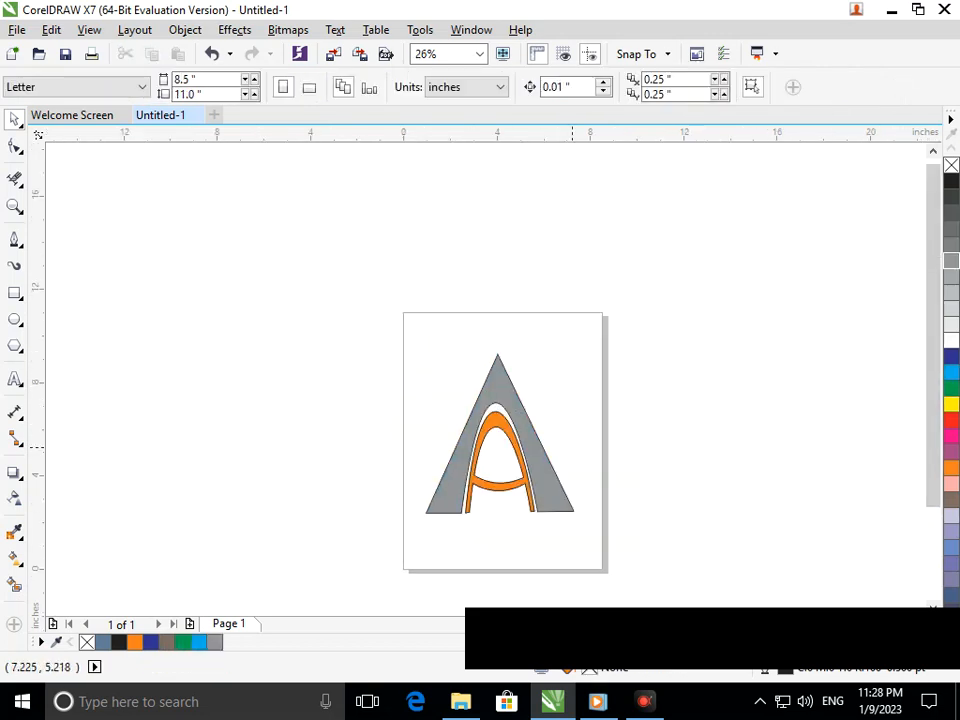
{"action": "left_click_drag", "start_coordinate": [386, 294], "coordinate": [630, 574]}
{"action": "scroll", "coordinate": [600, 540], "scroll_direction": "up", "scroll_amount": 1}
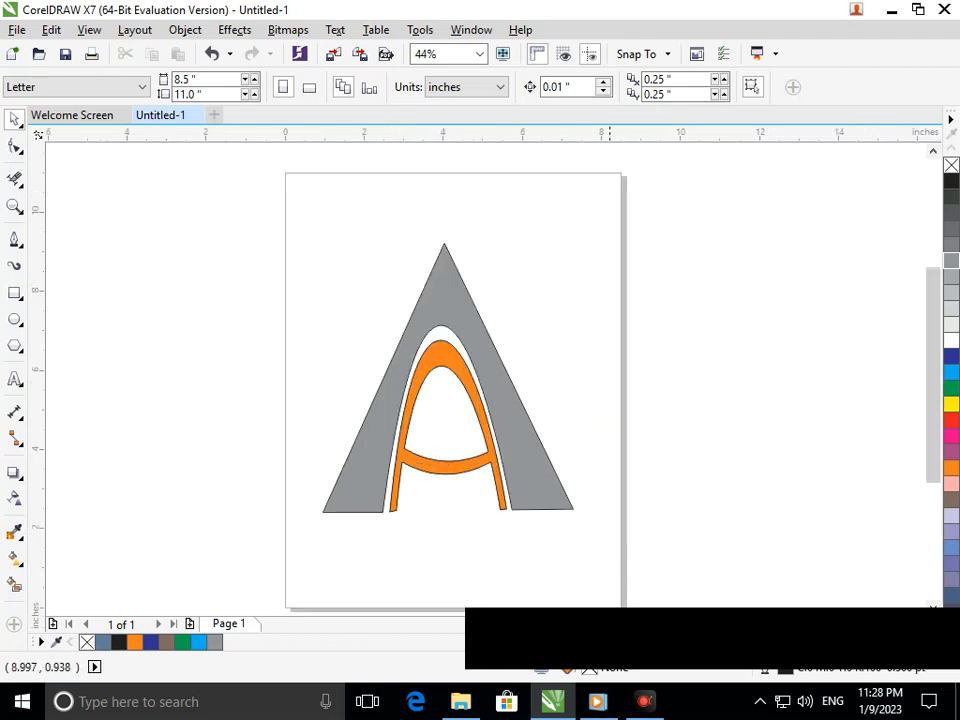
Try a black fill on the outer A and undo it
{"action": "left_click", "coordinate": [951, 181]}
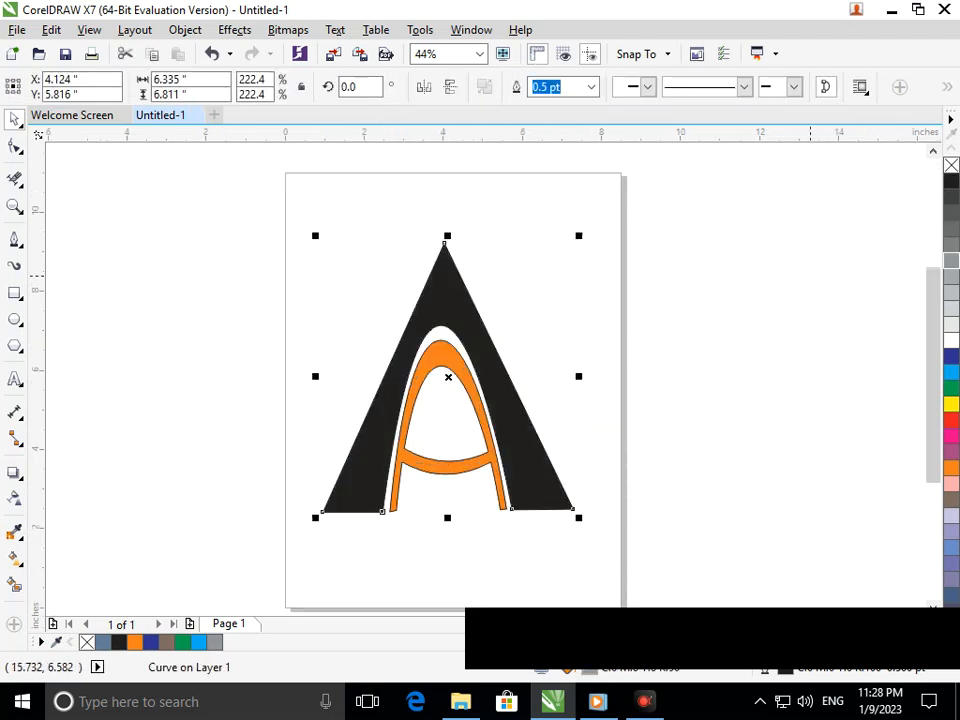
{"action": "left_click", "coordinate": [637, 451]}
{"action": "key", "text": "ctrl+z"}
{"action": "left_click", "coordinate": [637, 454]}
Draw a straight horizontal line about 5.2 in long just below the feet of the A
{"action": "left_click_drag", "start_coordinate": [513, 385], "coordinate": [532, 399]}
{"action": "scroll", "coordinate": [574, 515], "scroll_direction": "down", "scroll_amount": 1}
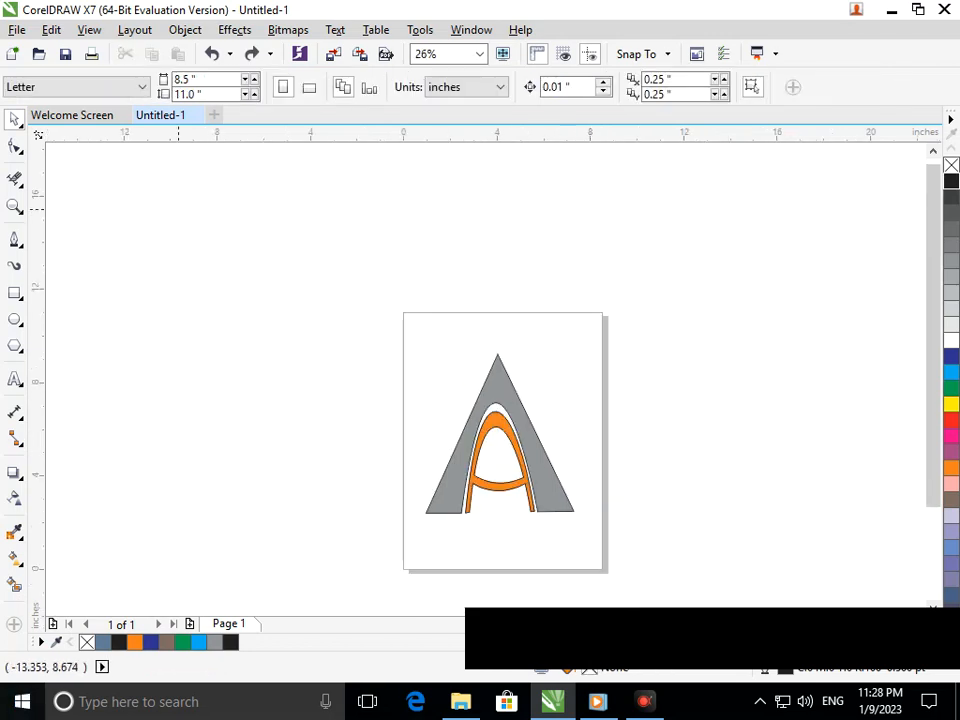
{"action": "key", "text": "F2"}
{"action": "left_click_drag", "start_coordinate": [338, 350], "coordinate": [738, 551]}
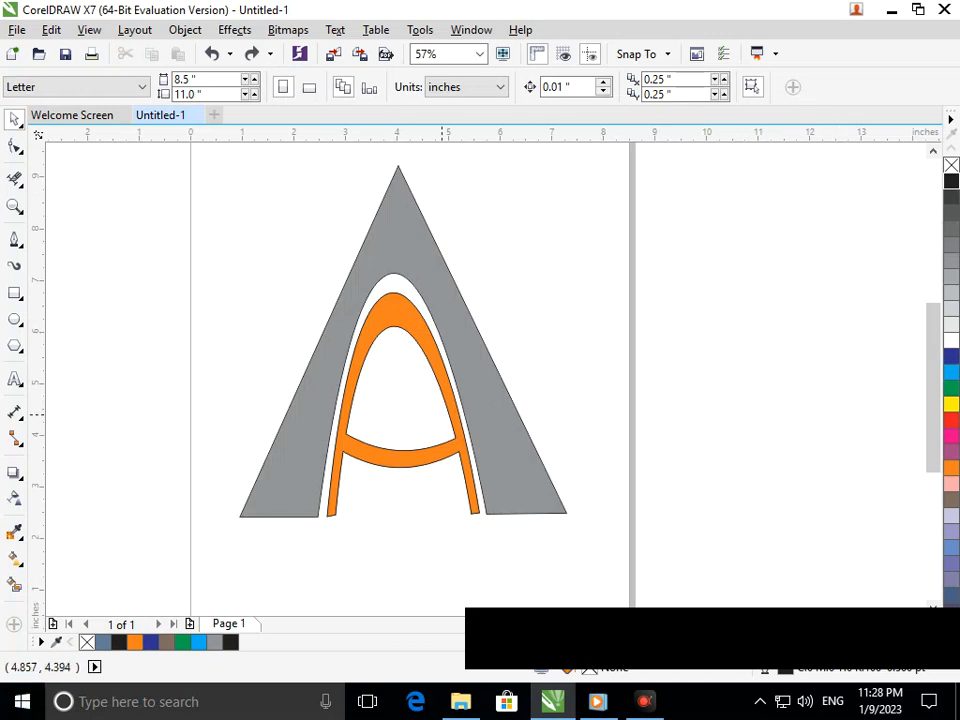
{"action": "left_click_drag", "start_coordinate": [933, 408], "coordinate": [933, 437]}
{"action": "left_click", "coordinate": [15, 239]}
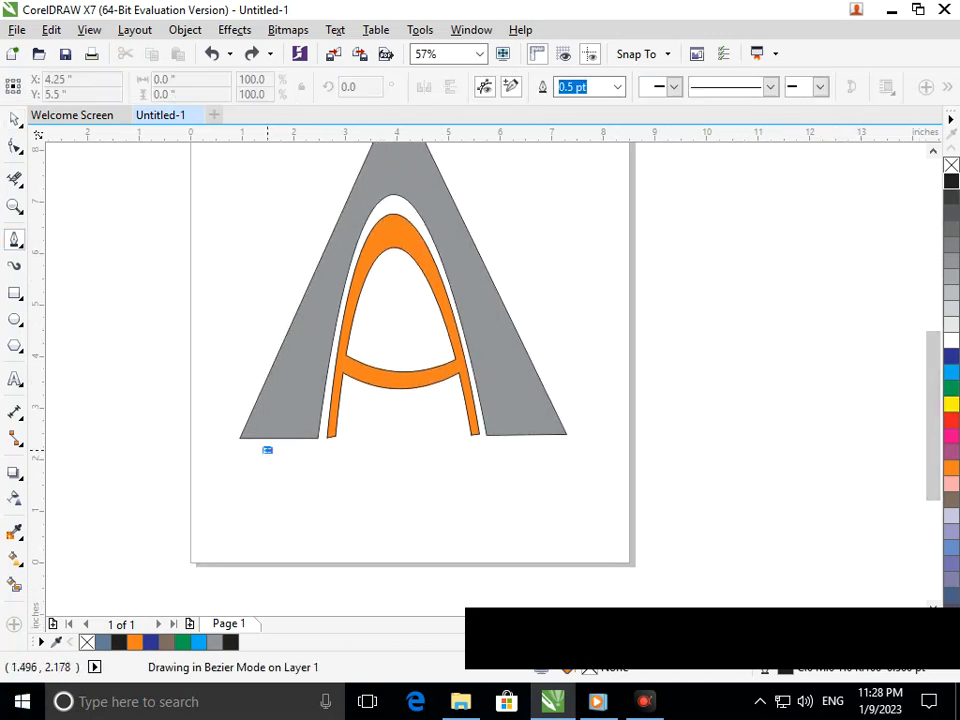
{"action": "double_click", "coordinate": [537, 450]}
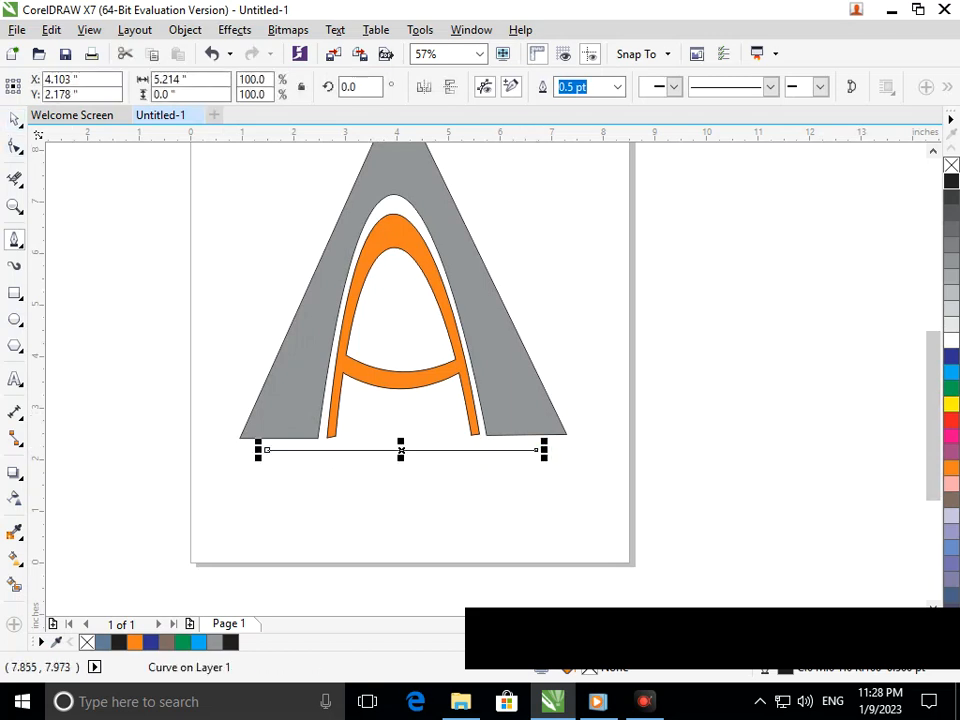
Set the horizontal line's outline width to 24 pt and deselect it
{"action": "left_click", "coordinate": [617, 87]}
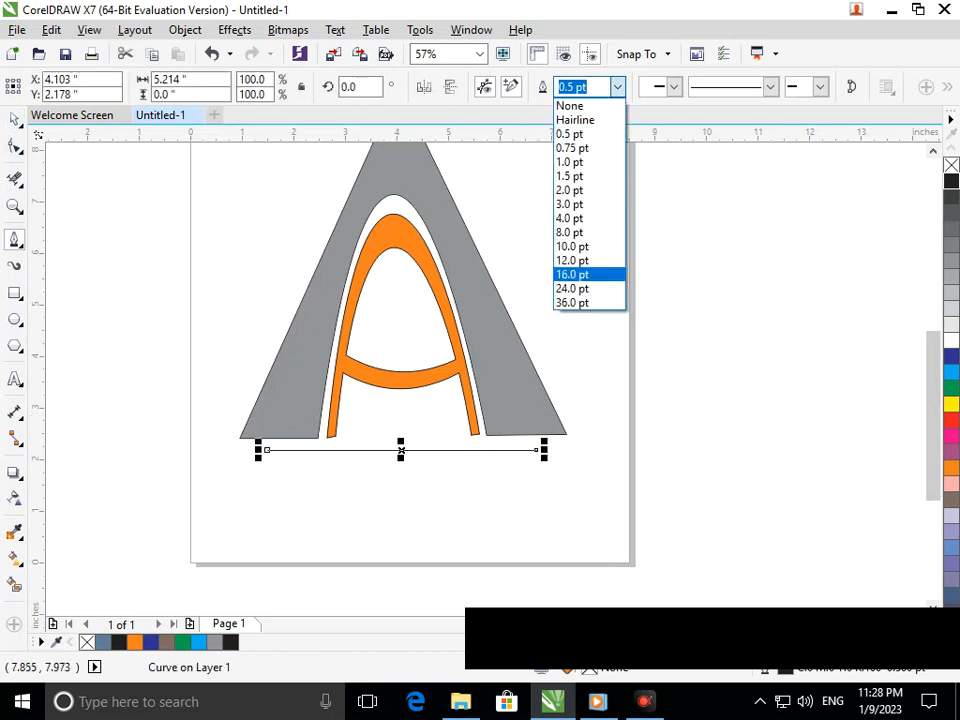
{"action": "left_click", "coordinate": [574, 289]}
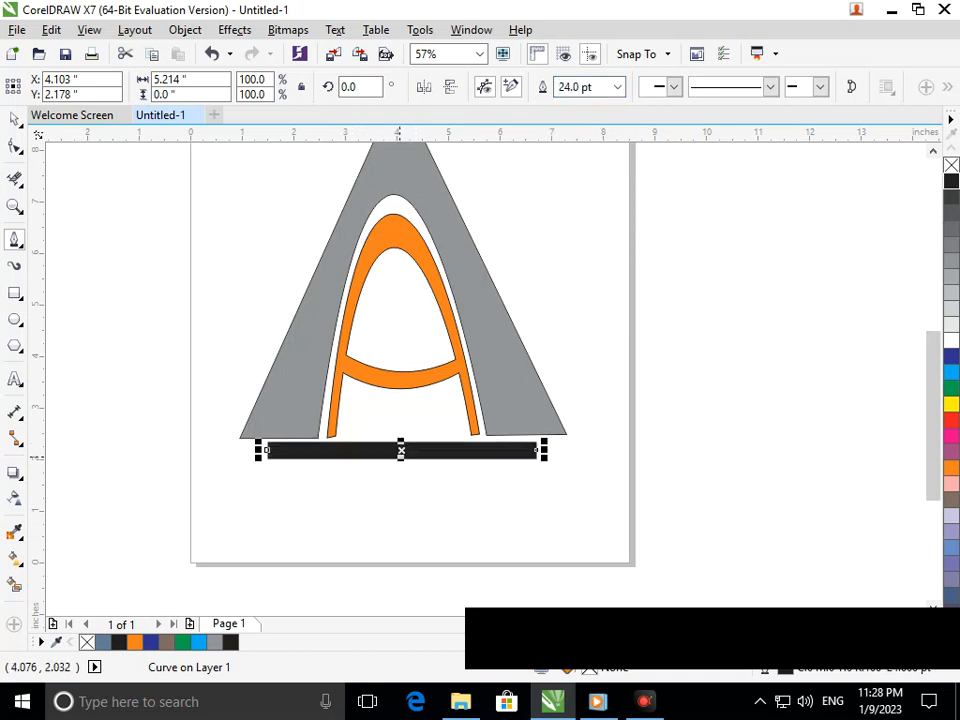
{"action": "left_click", "coordinate": [14, 120]}
{"action": "left_click", "coordinate": [179, 306]}
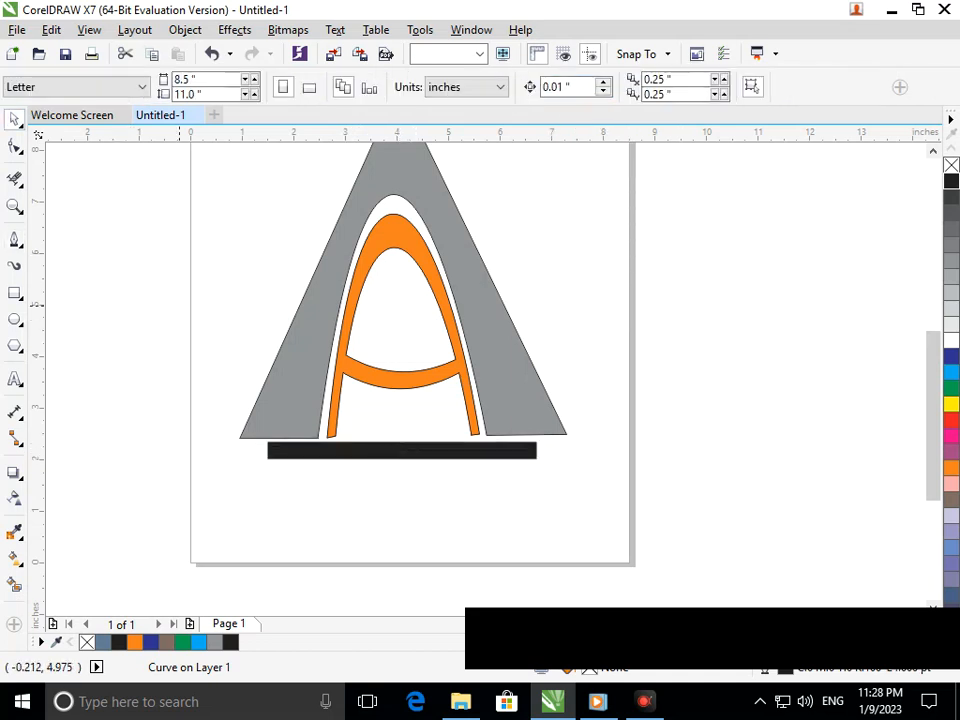
Duplicate the thick bar twice below the original and shorten the middle copy from both ends to 70% of its length
{"action": "left_click_drag", "start_coordinate": [412, 450], "coordinate": [408, 511]}
{"action": "right_click", "coordinate": [413, 480]}
{"action": "left_click", "coordinate": [349, 480]}
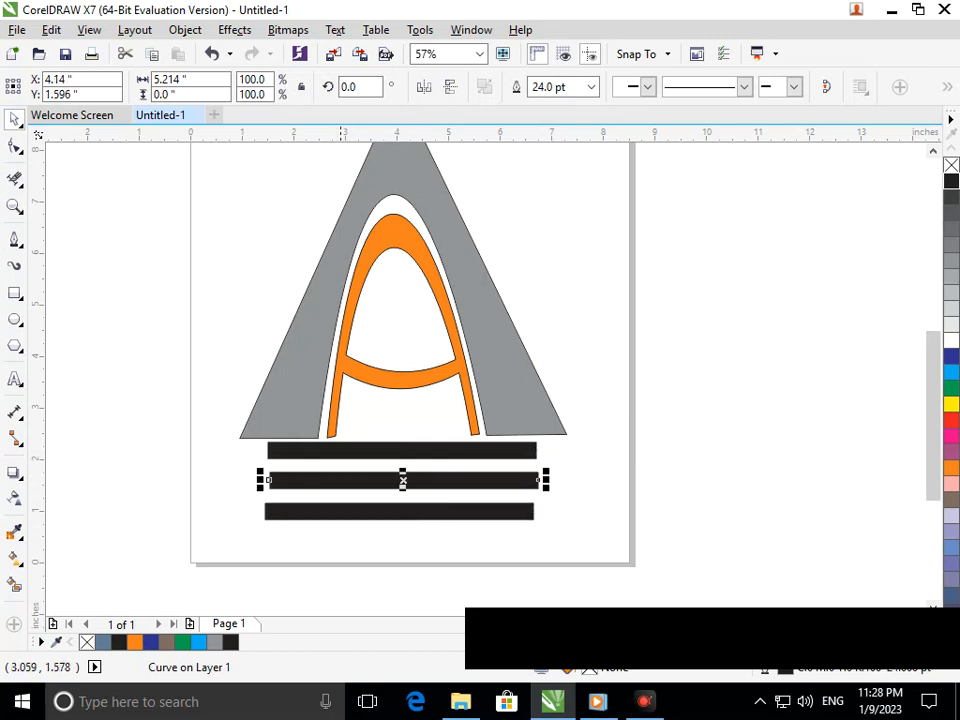
{"action": "left_click_drag", "start_coordinate": [268, 480], "coordinate": [306, 481]}
Raise the bottom bar to just below the shortened middle bar, at a Y position of 1.171 in
{"action": "left_click_drag", "start_coordinate": [412, 517], "coordinate": [412, 498]}
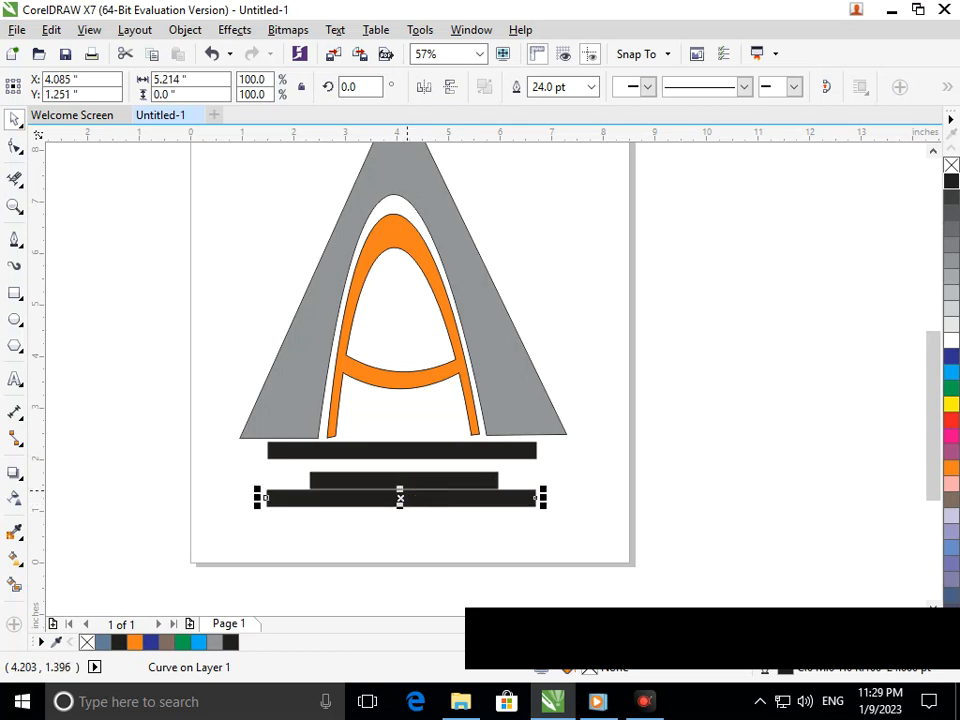
{"action": "key", "text": "Down"}
{"action": "key", "text": "Down"}
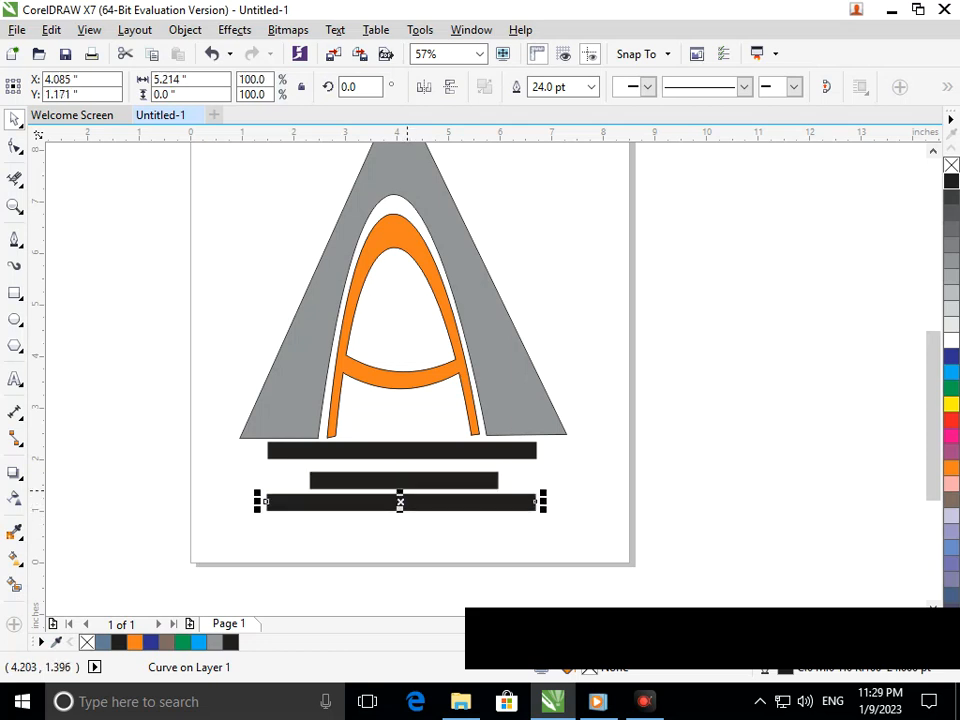
Nudge the short middle bar up toward the top bar, to a Y position of 1.716 in
{"action": "left_click", "coordinate": [502, 469]}
{"action": "left_click", "coordinate": [462, 477]}
{"action": "key", "text": "Up"}
{"action": "key", "text": "Up"}
{"action": "key", "text": "Up"}
{"action": "key", "text": "Up"}
{"action": "key", "text": "Up"}
{"action": "key", "text": "Up"}
{"action": "key", "text": "Up"}
{"action": "key", "text": "Up"}
{"action": "key", "text": "Up"}
{"action": "key", "text": "Up"}
{"action": "key", "text": "Up"}
{"action": "key", "text": "Up"}
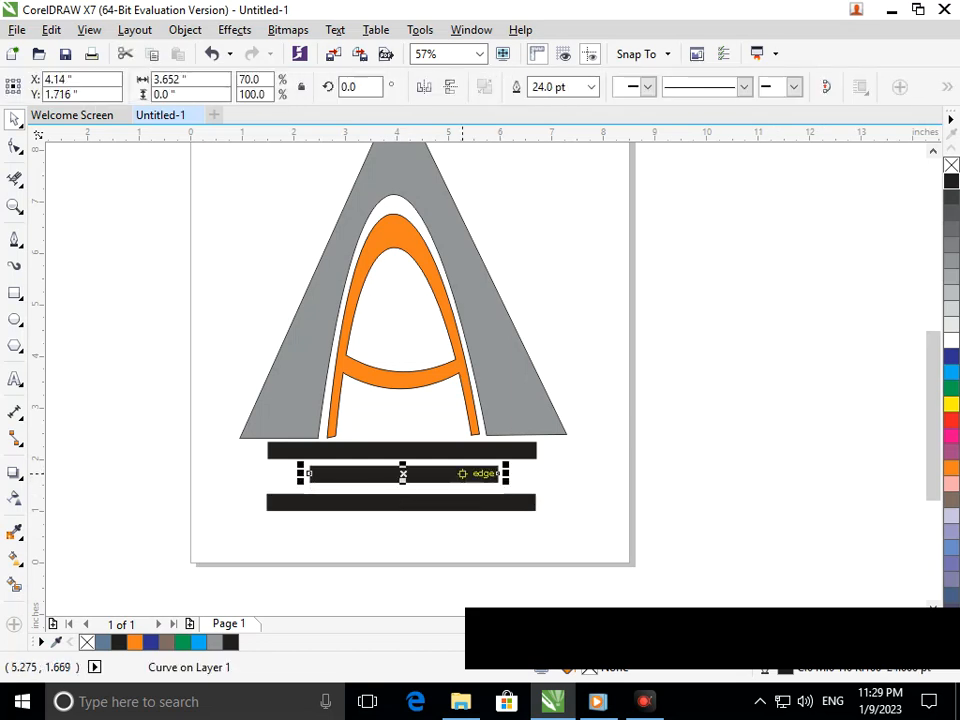
Nudge the bottom bar slightly up toward the middle bar and deselect it
{"action": "left_click", "coordinate": [266, 501]}
{"action": "key", "text": "Up"}
{"action": "key", "text": "Up"}
{"action": "key", "text": "Up"}
{"action": "key", "text": "Up"}
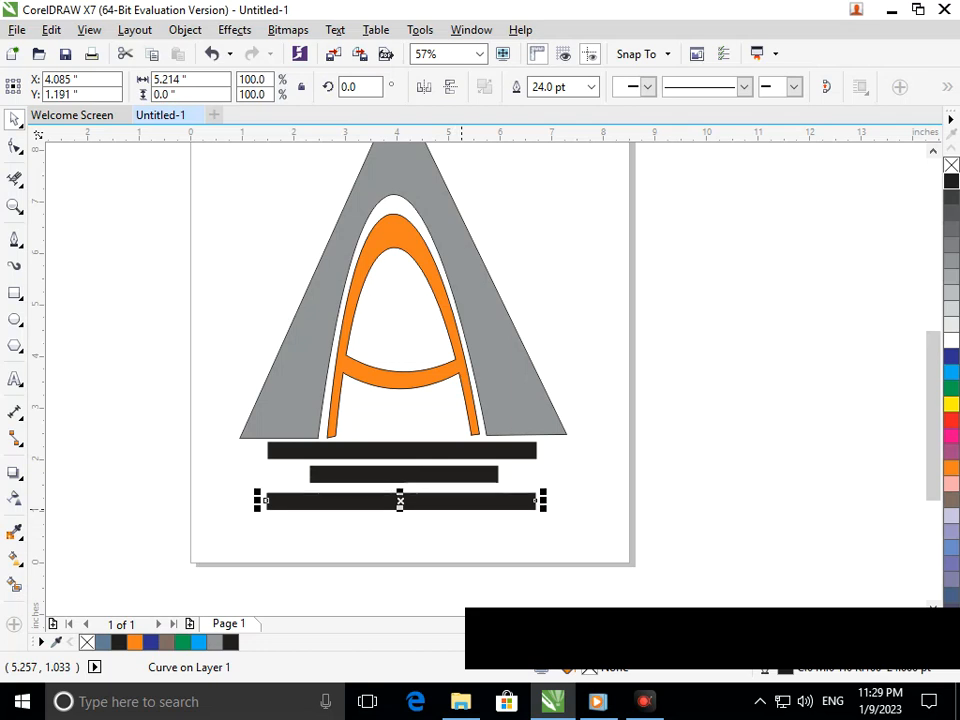
{"action": "left_click", "coordinate": [574, 477]}
Colour the outlines of the top and bottom bars green and the short middle bar's outline cyan
{"action": "left_click", "coordinate": [536, 451]}
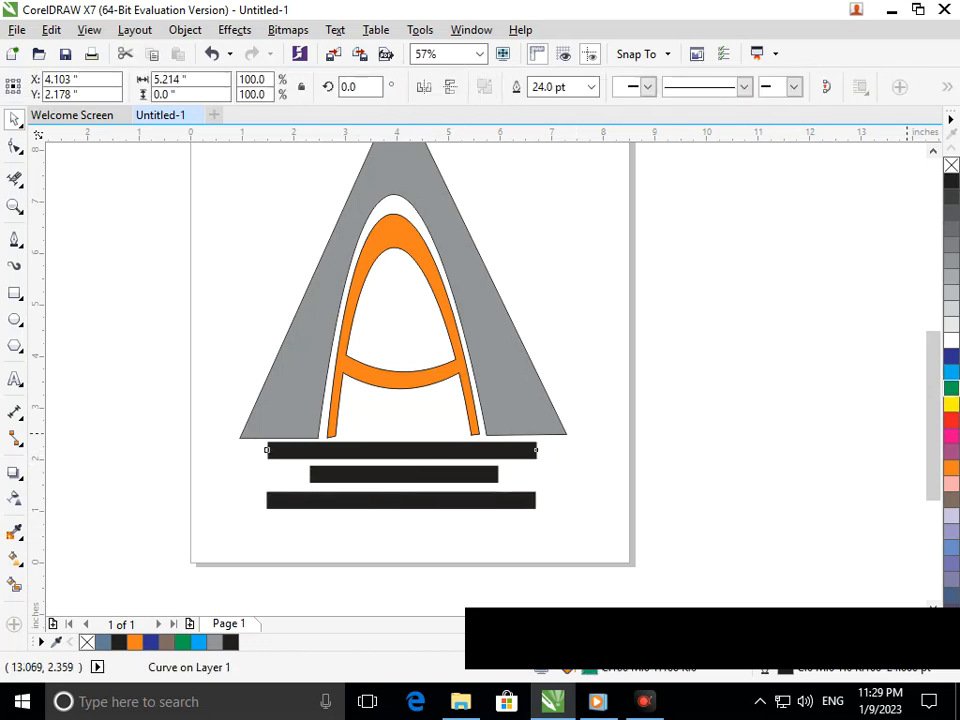
{"action": "left_click", "coordinate": [951, 388]}
{"action": "left_click", "coordinate": [720, 463]}
{"action": "left_click", "coordinate": [399, 473]}
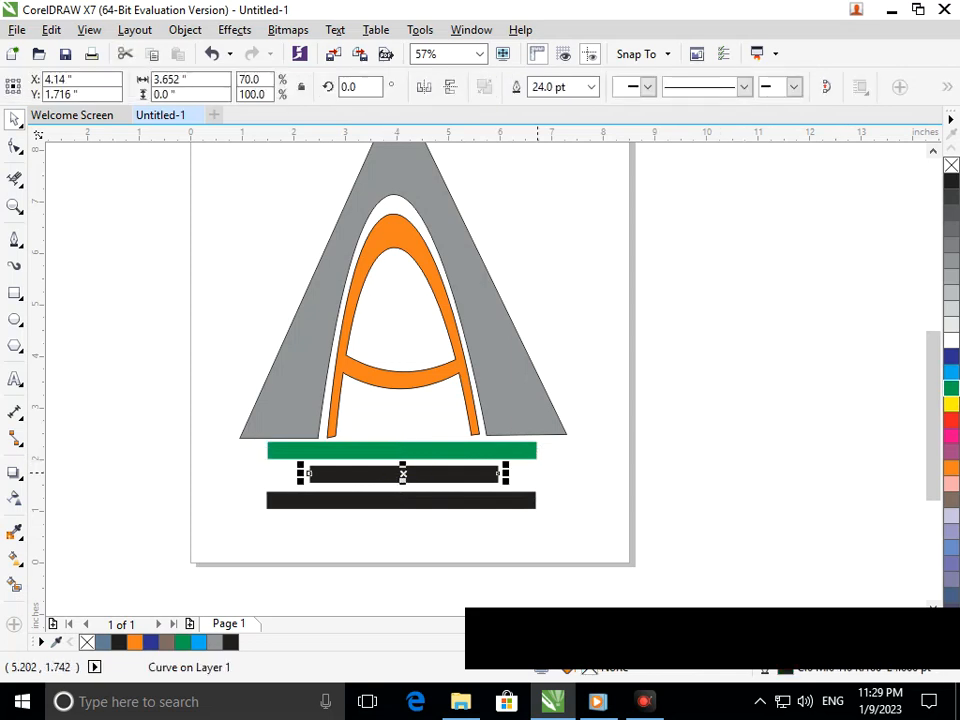
{"action": "left_click", "coordinate": [951, 372]}
{"action": "left_click", "coordinate": [710, 438]}
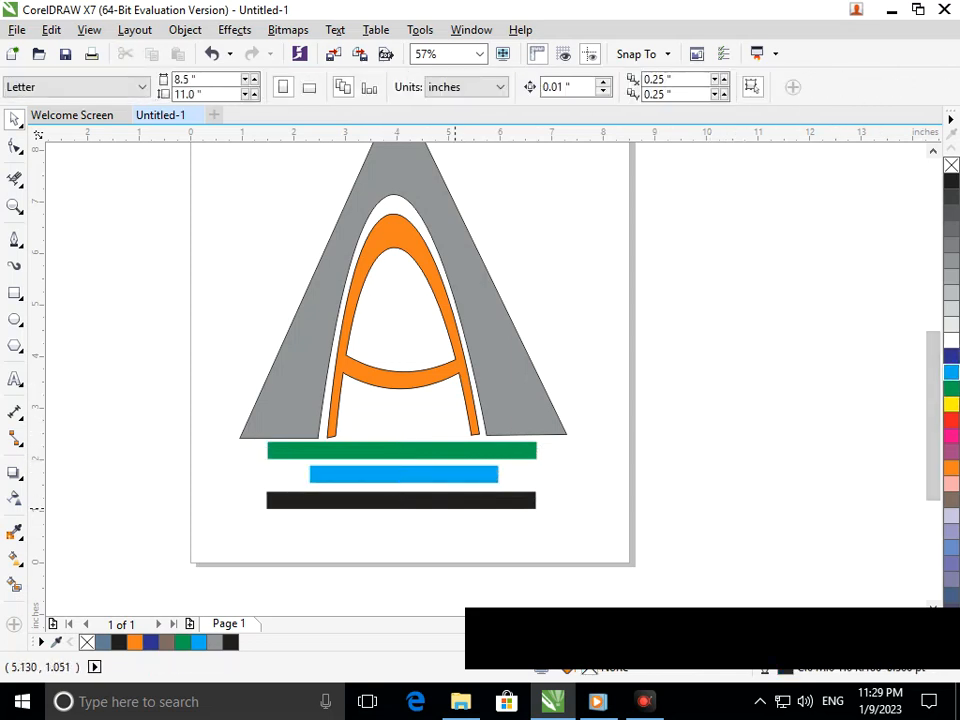
{"action": "left_click", "coordinate": [452, 500]}
{"action": "right_click", "coordinate": [951, 388]}
{"action": "left_click", "coordinate": [600, 475]}
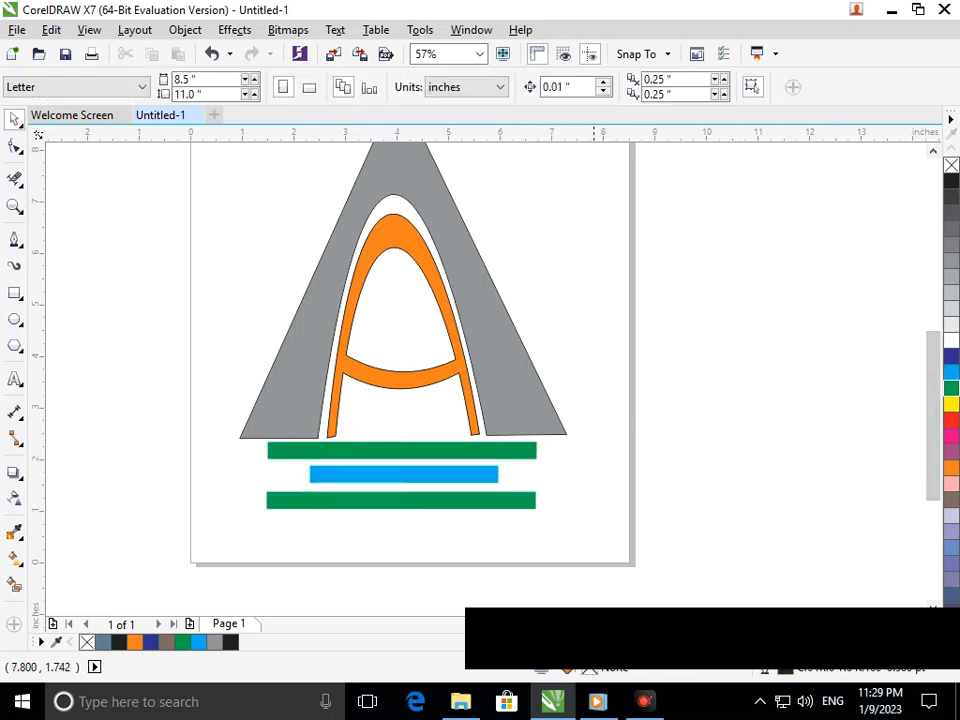
{"action": "scroll", "coordinate": [426, 466], "scroll_direction": "down", "scroll_amount": 2}
{"action": "key", "text": "F2"}
{"action": "left_click_drag", "start_coordinate": [349, 317], "coordinate": [647, 572]}
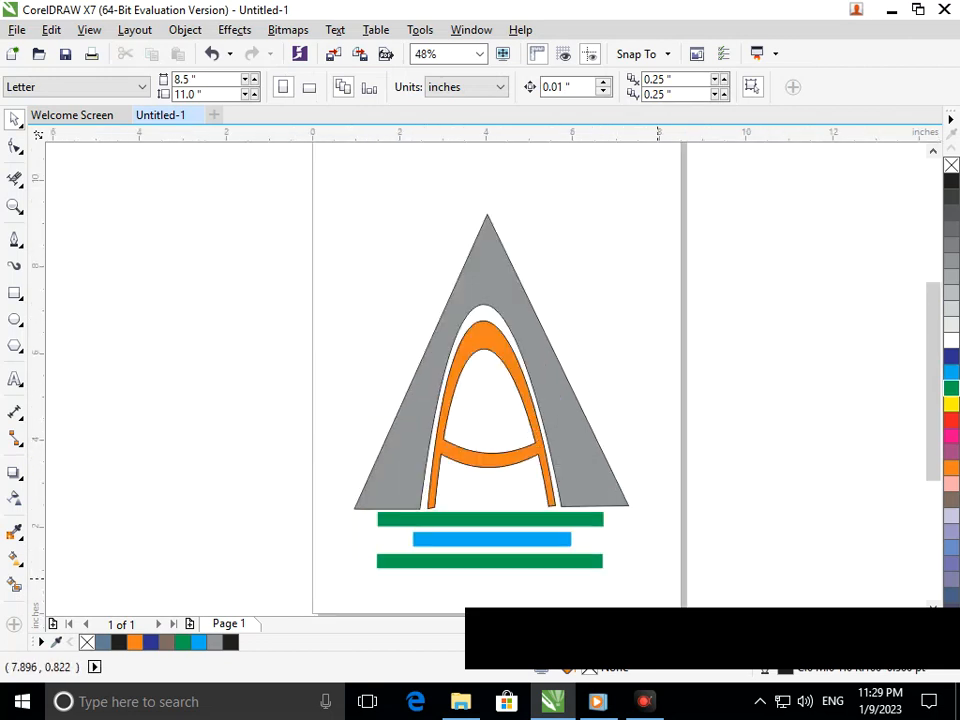
{"action": "key", "text": "F3"}
{"action": "left_click_drag", "start_coordinate": [370, 294], "coordinate": [641, 594]}
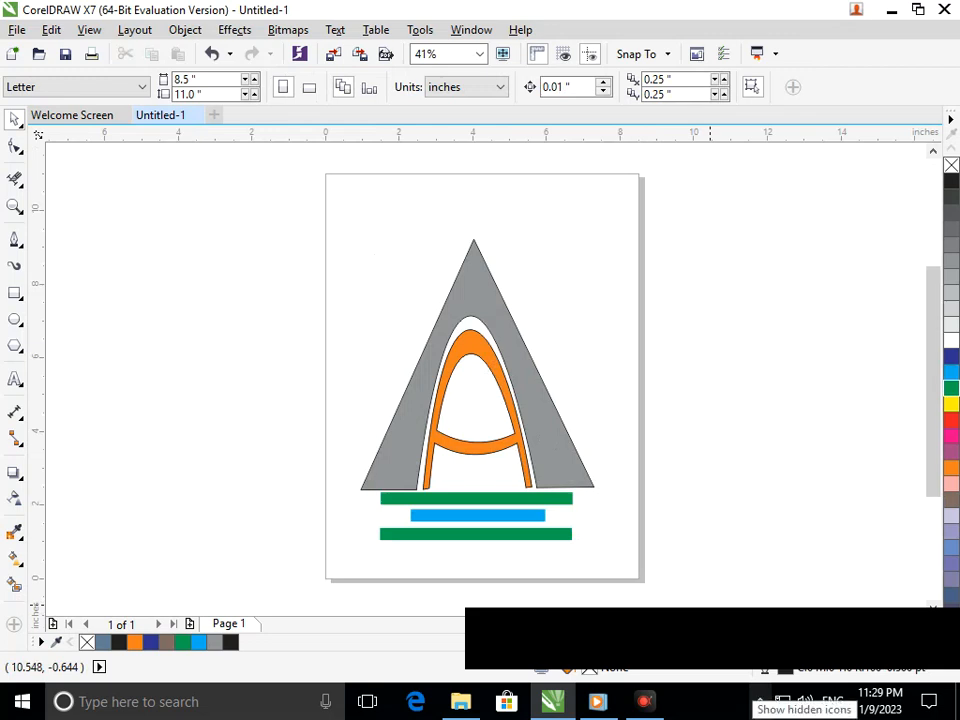